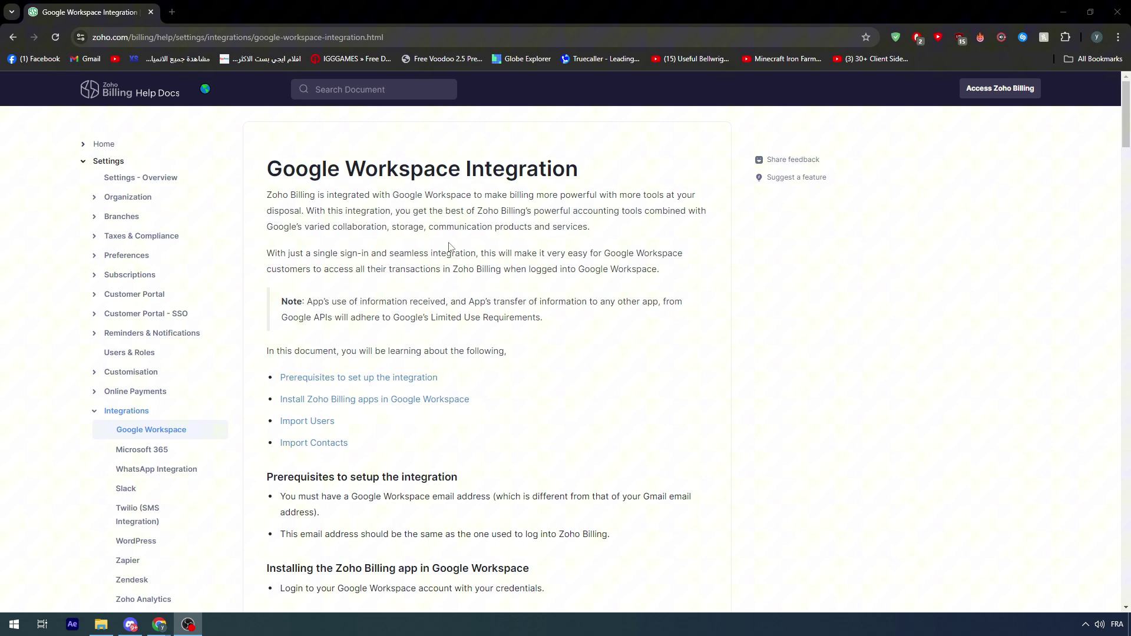
Select the words 'Google Workspace' in the Google Workspace Integration page title.
{"action": "double_click", "coordinate": [303, 195]}
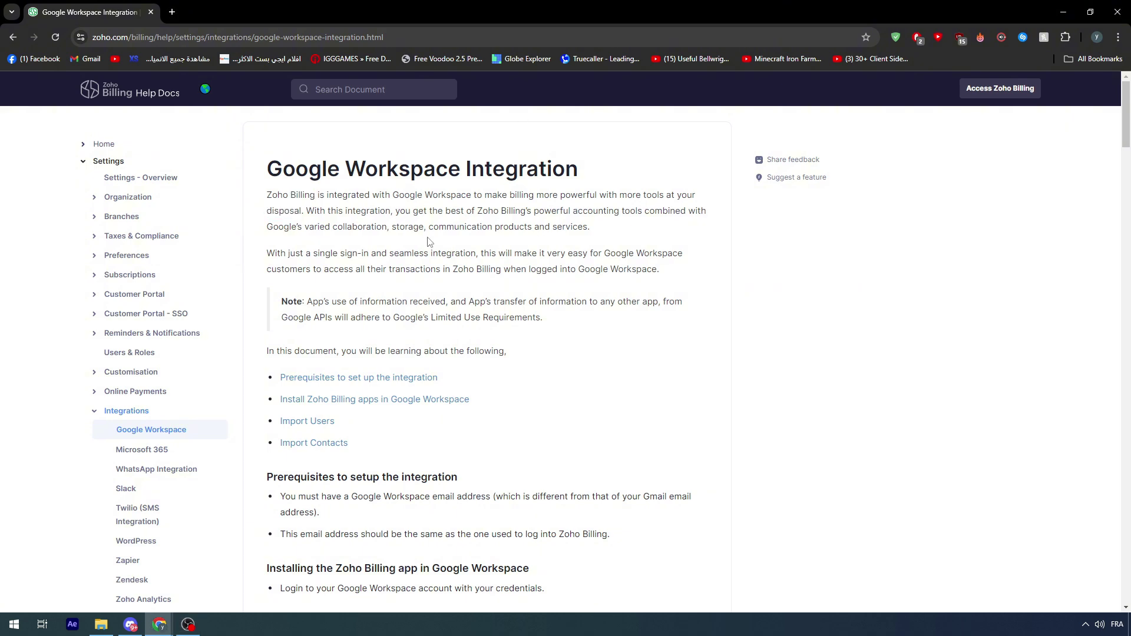
{"action": "scroll", "coordinate": [428, 230], "scroll_direction": "down", "scroll_amount": 1}
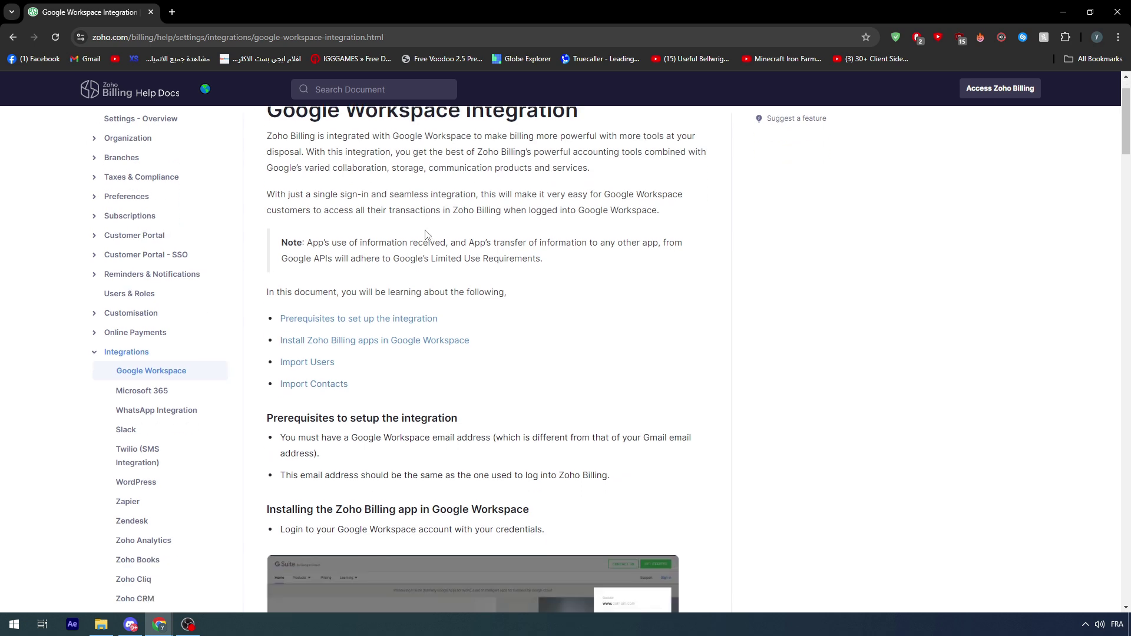
{"action": "scroll", "coordinate": [430, 230], "scroll_direction": "up", "scroll_amount": 1}
{"action": "scroll", "coordinate": [429, 227], "scroll_direction": "down", "scroll_amount": 1}
{"action": "scroll", "coordinate": [428, 225], "scroll_direction": "up", "scroll_amount": 1}
{"action": "left_click_drag", "start_coordinate": [267, 167], "coordinate": [537, 195]}
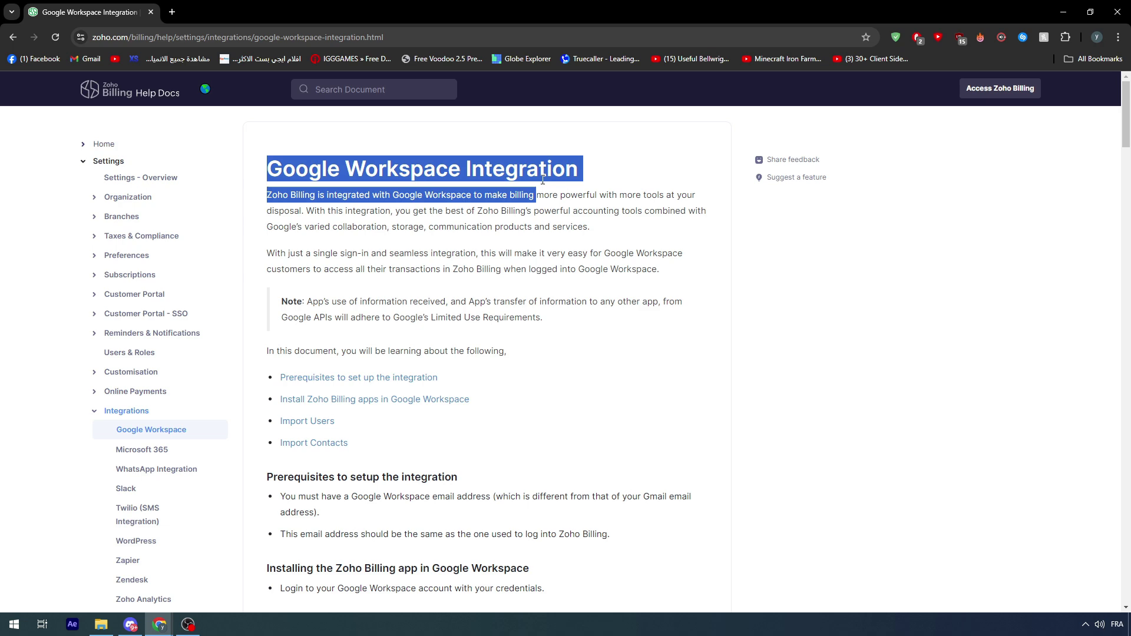
{"action": "left_click", "coordinate": [404, 159]}
{"action": "left_click_drag", "start_coordinate": [458, 178], "coordinate": [269, 175]}
Copy 'Google Workspace' into a new tab and search Google for it.
{"action": "key", "text": "ctrl+c"}
{"action": "key", "text": "ctrl+t"}
{"action": "key", "text": "ctrl+v"}
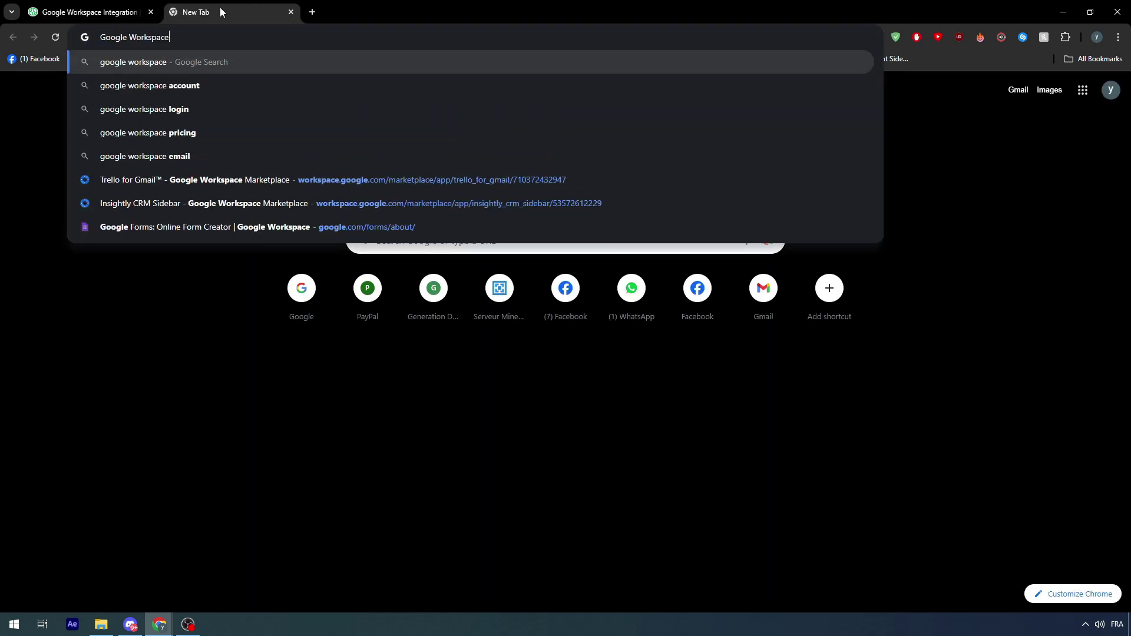
{"action": "key", "text": "Return"}
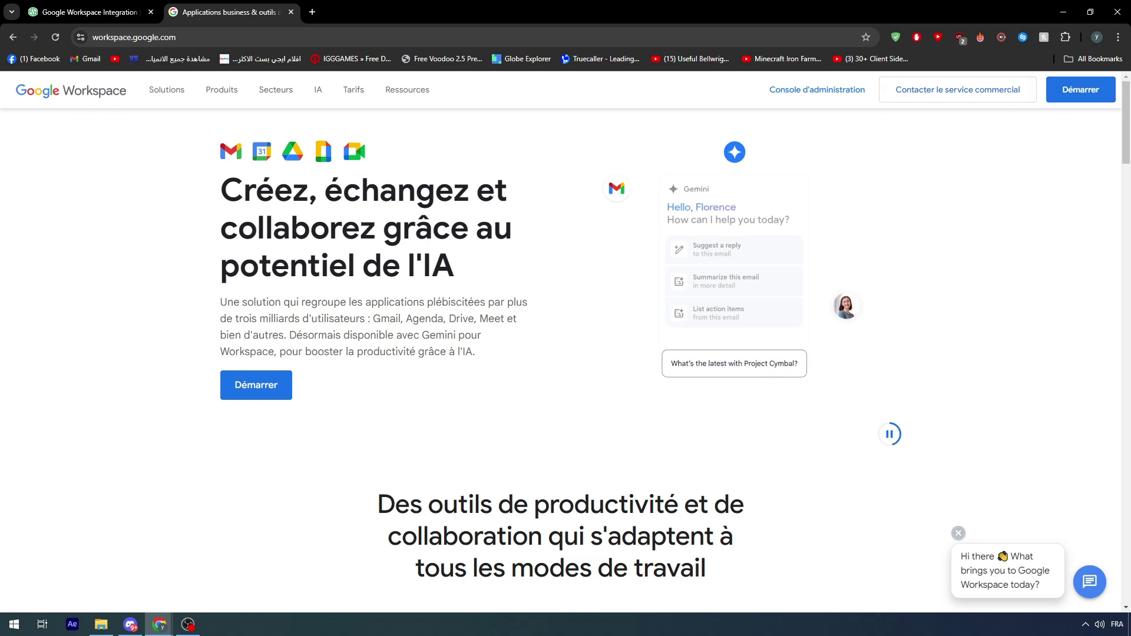
Open the Google Workspace Marketplace from the Google apps grid on the search results.
{"action": "left_click", "coordinate": [13, 37]}
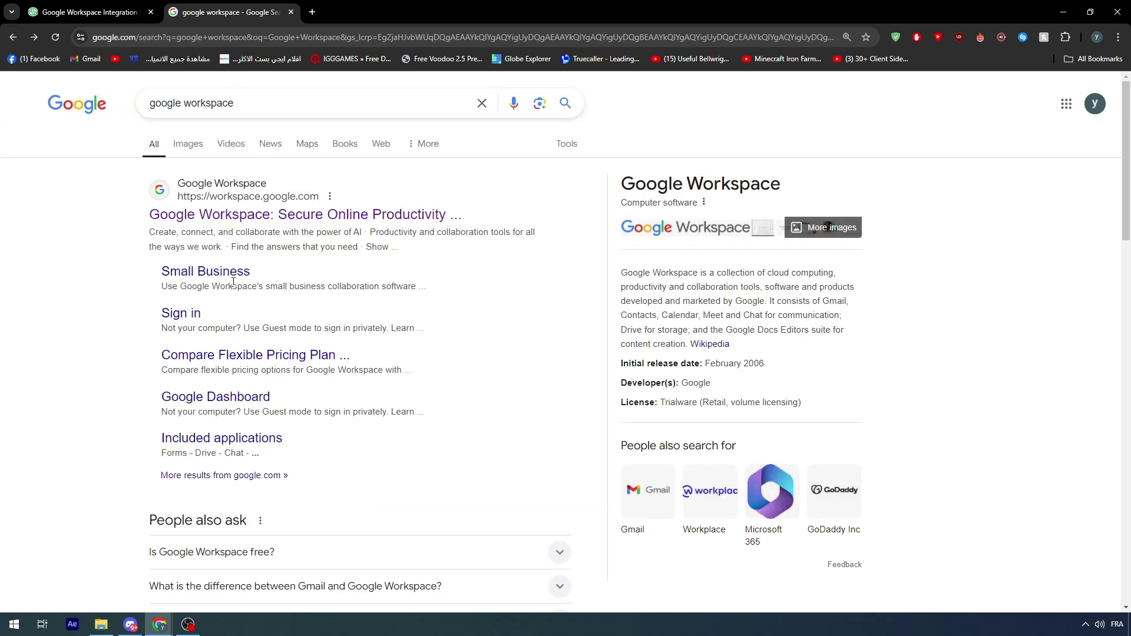
{"action": "left_click", "coordinate": [1067, 104]}
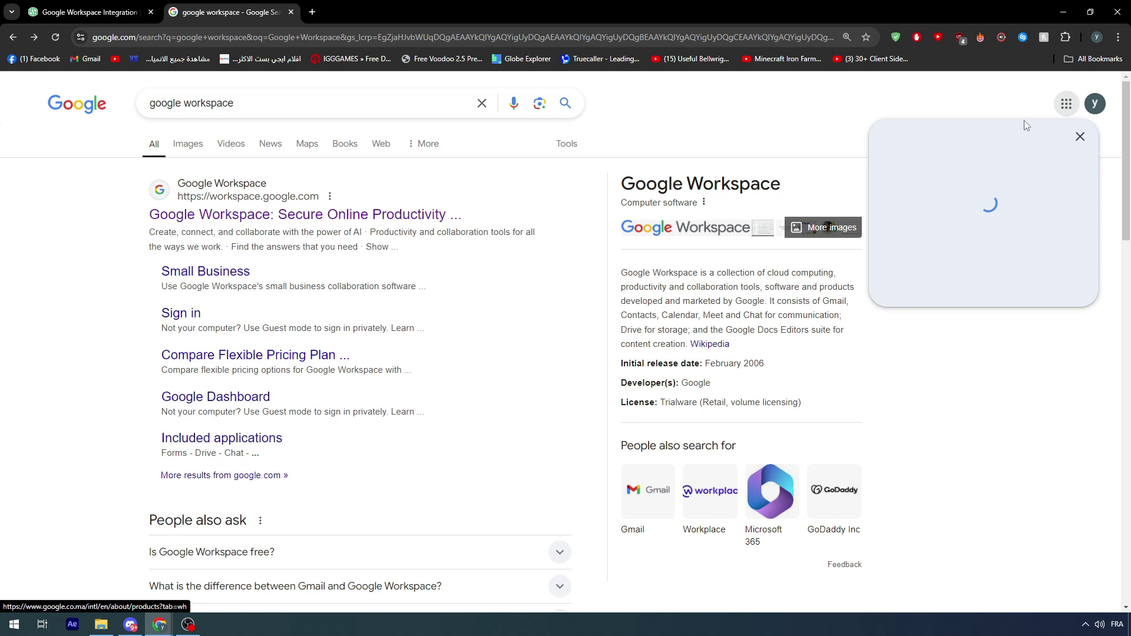
{"action": "scroll", "coordinate": [978, 153], "scroll_direction": "down", "scroll_amount": 2}
{"action": "scroll", "coordinate": [972, 200], "scroll_direction": "down", "scroll_amount": 5}
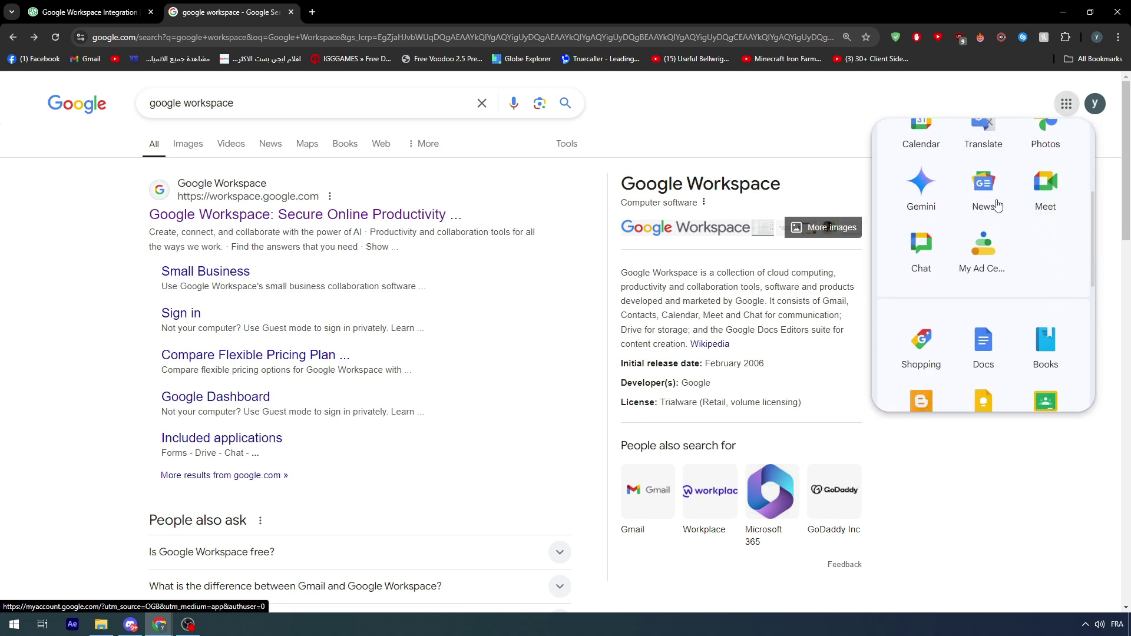
{"action": "scroll", "coordinate": [990, 221], "scroll_direction": "down", "scroll_amount": 4}
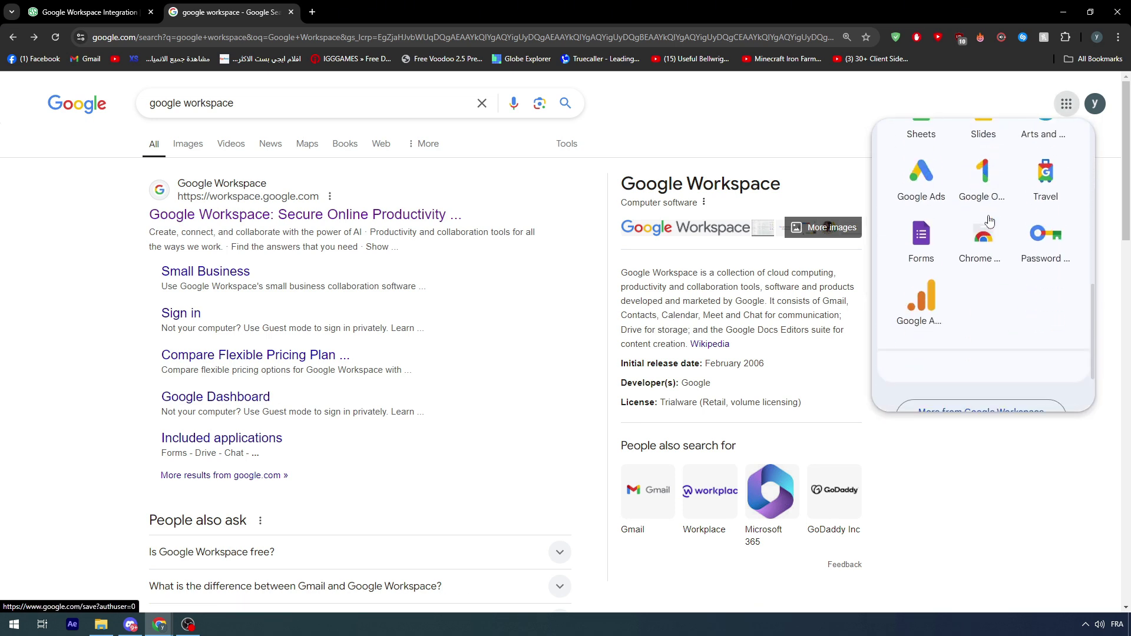
{"action": "left_click", "coordinate": [982, 377]}
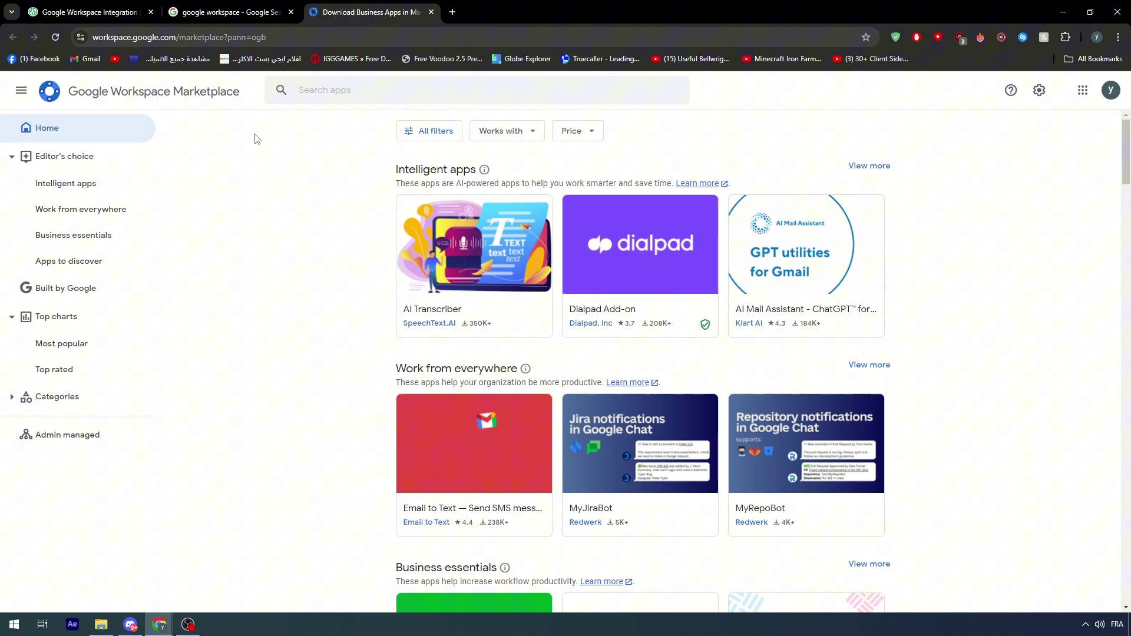
Close the Google search tab and search the Marketplace for 'zoho'.
{"action": "left_click", "coordinate": [290, 12]}
{"action": "left_click", "coordinate": [312, 84]}
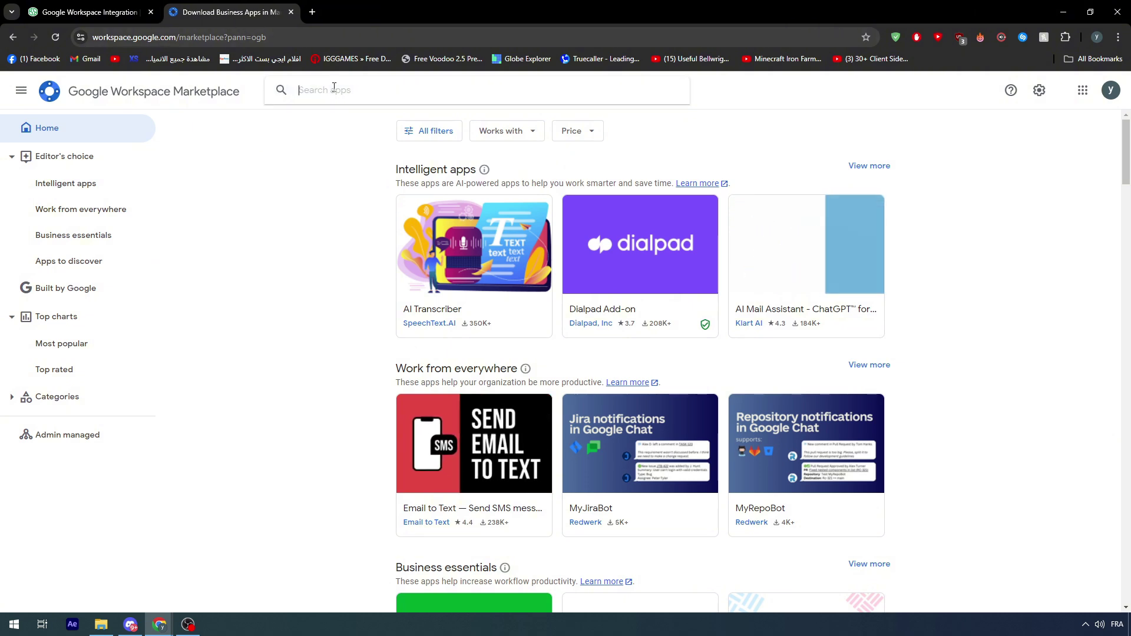
{"action": "type", "text": "zoho"}
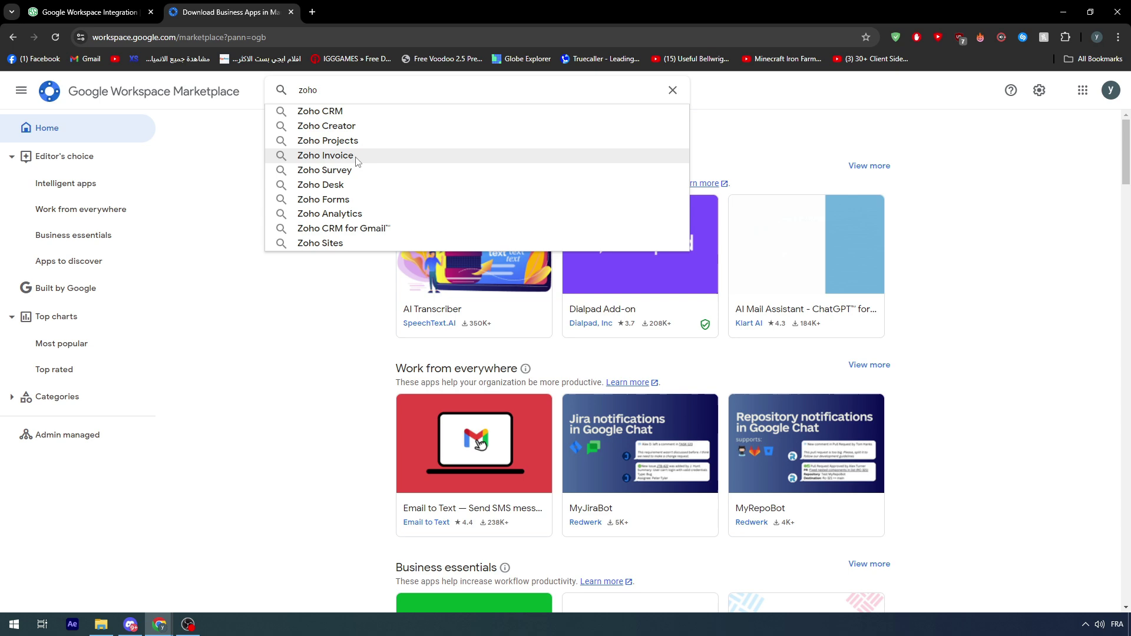
Open the Zoho CRM for Gmail listing and select its title and description.
{"action": "left_click", "coordinate": [349, 230]}
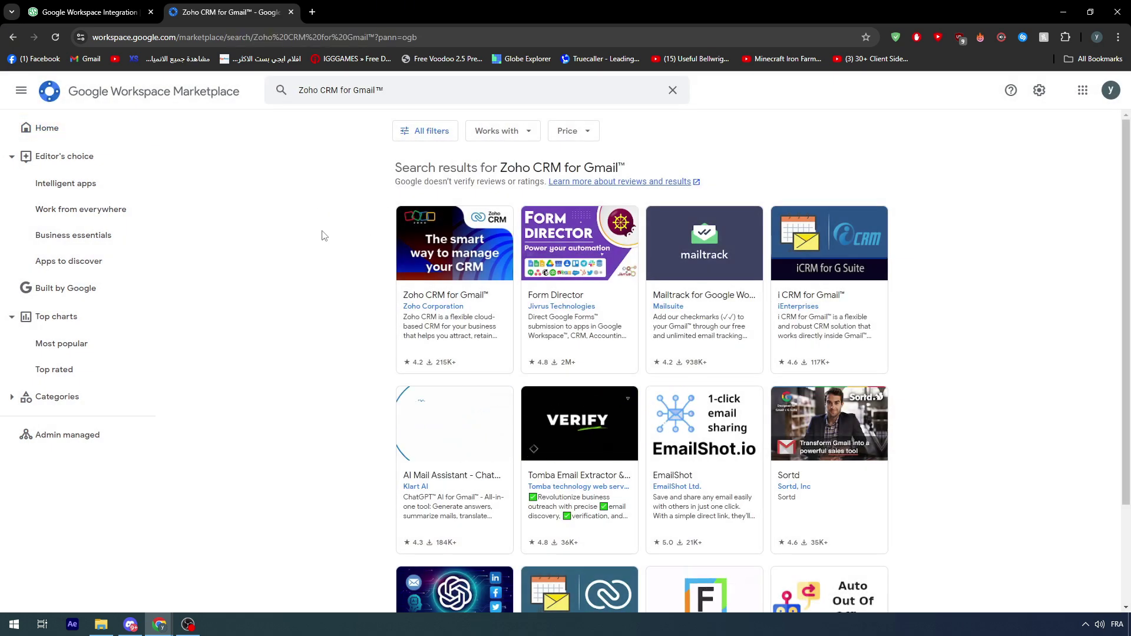
{"action": "left_click", "coordinate": [453, 251]}
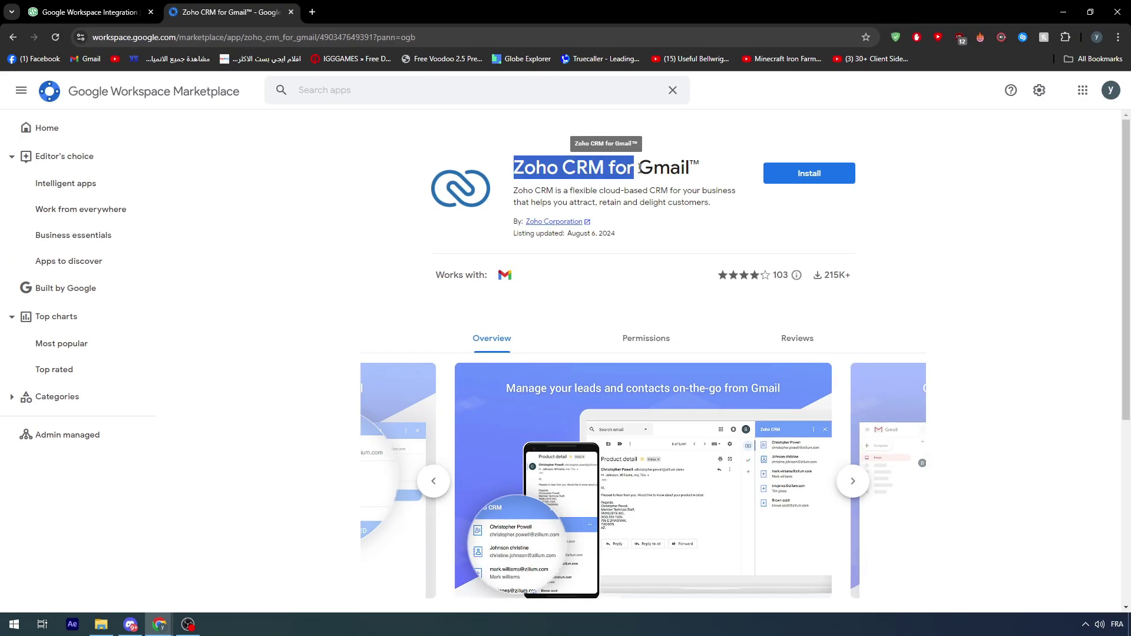
{"action": "scroll", "coordinate": [635, 198], "scroll_direction": "down", "scroll_amount": 5}
{"action": "scroll", "coordinate": [637, 204], "scroll_direction": "up", "scroll_amount": 3}
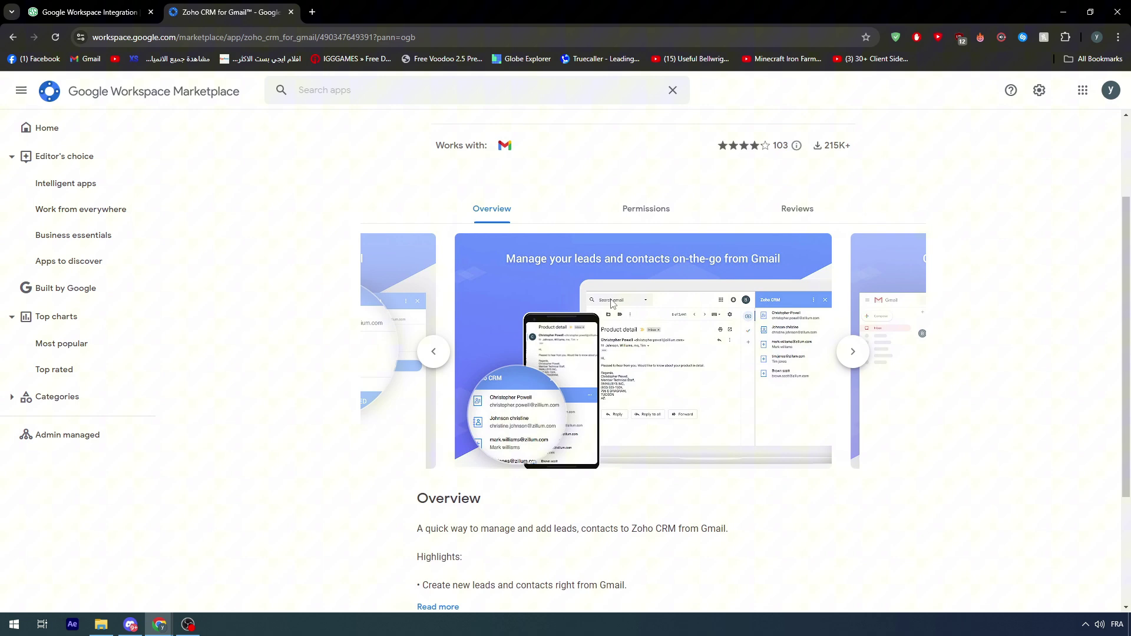
{"action": "scroll", "coordinate": [658, 302], "scroll_direction": "up", "scroll_amount": 2}
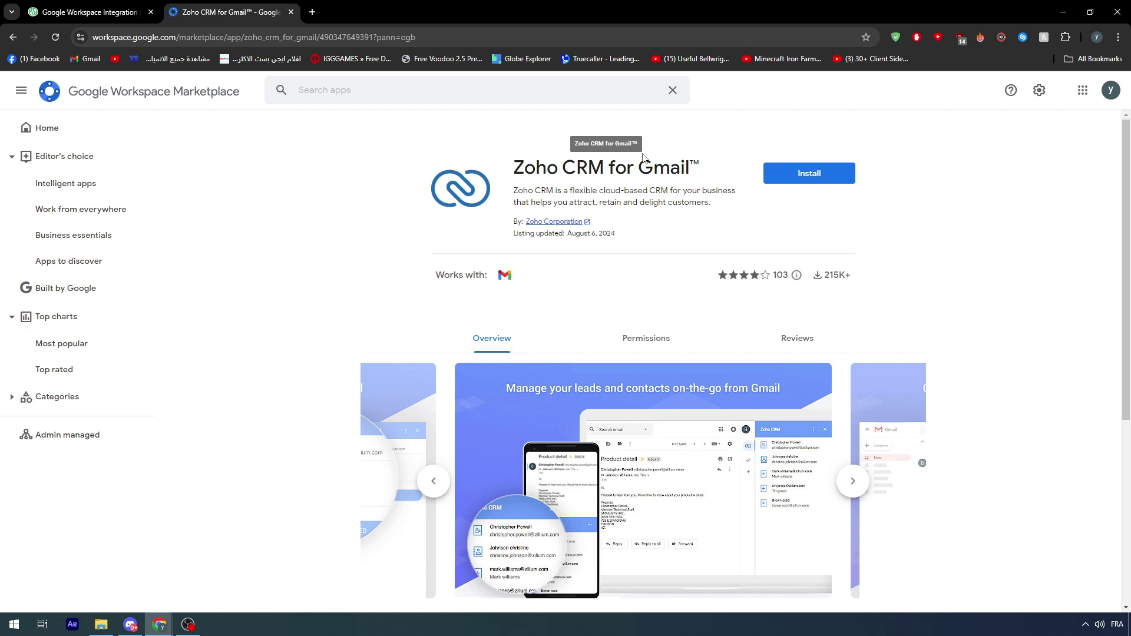
{"action": "left_click_drag", "start_coordinate": [517, 165], "coordinate": [712, 207]}
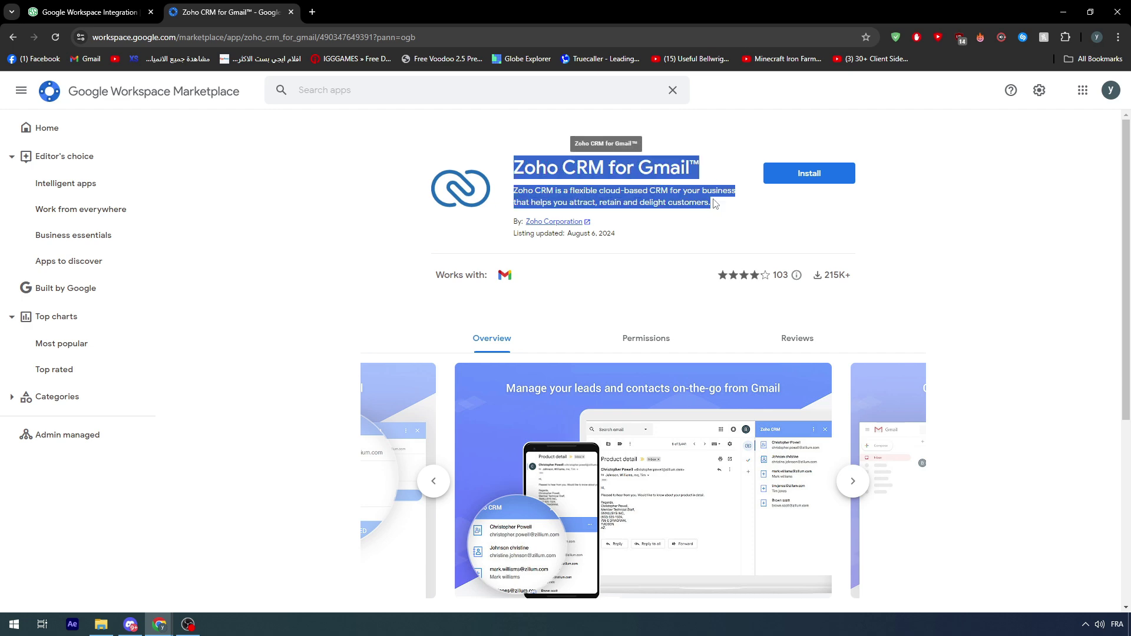
{"action": "left_click", "coordinate": [712, 214]}
{"action": "left_click", "coordinate": [66, 11]}
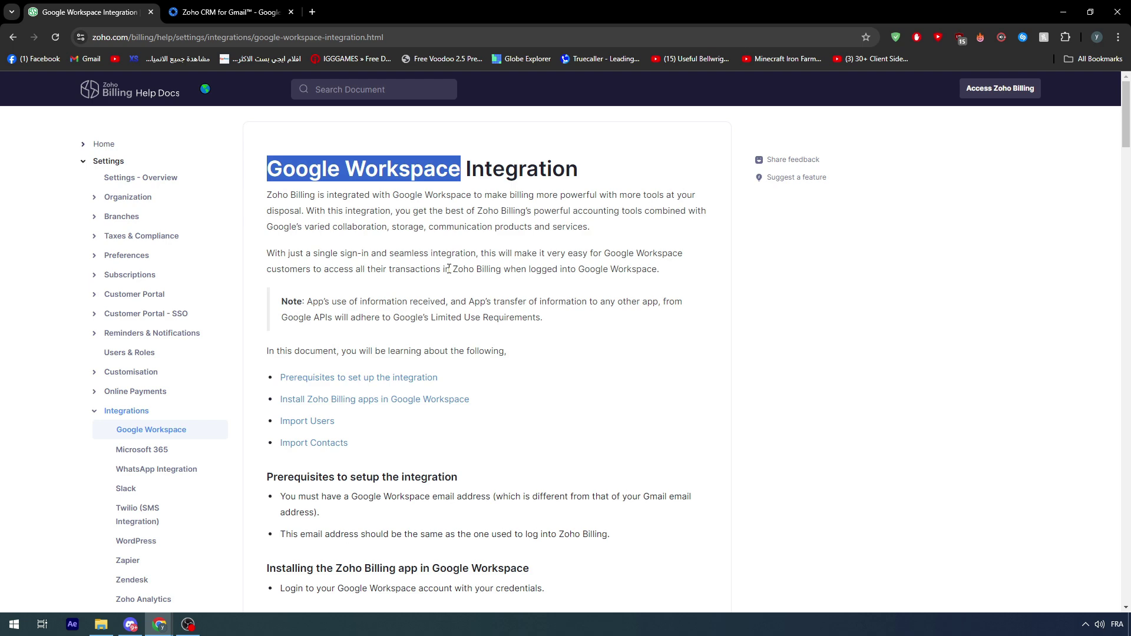
{"action": "scroll", "coordinate": [449, 269], "scroll_direction": "down", "scroll_amount": 4}
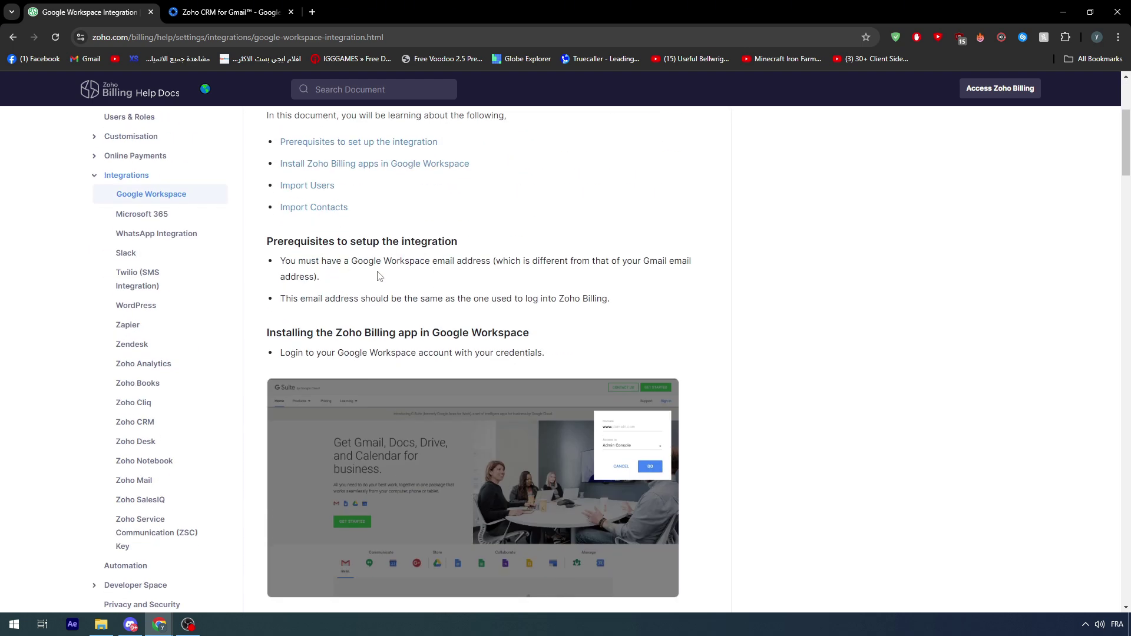
{"action": "left_click_drag", "start_coordinate": [494, 248], "coordinate": [264, 248]}
{"action": "left_click", "coordinate": [264, 254]}
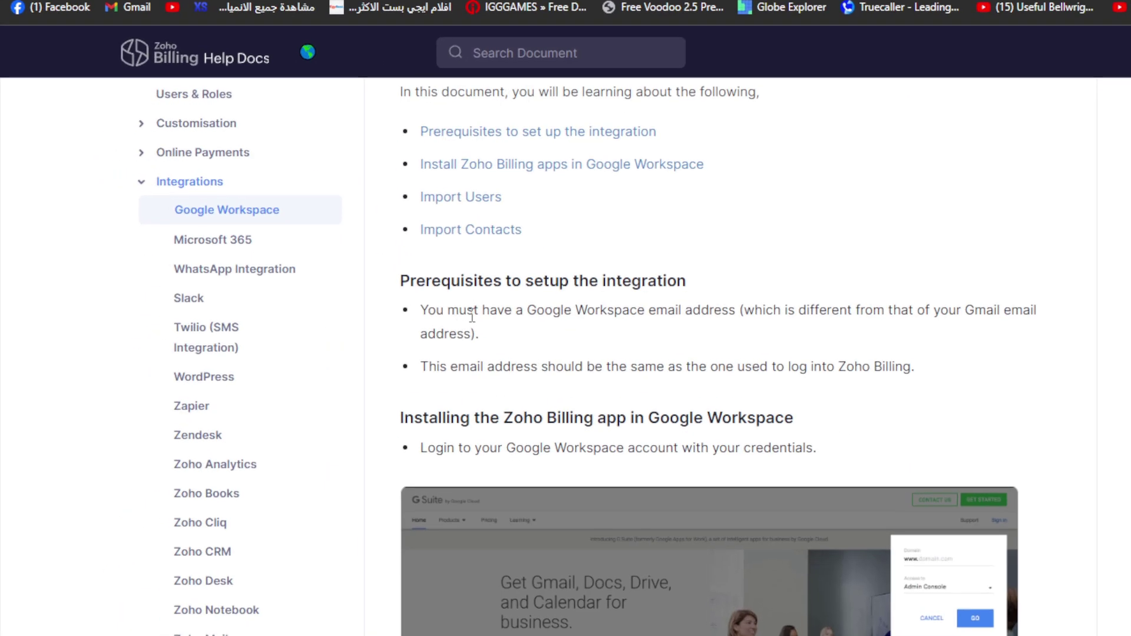
{"action": "left_click_drag", "start_coordinate": [316, 261], "coordinate": [482, 265]}
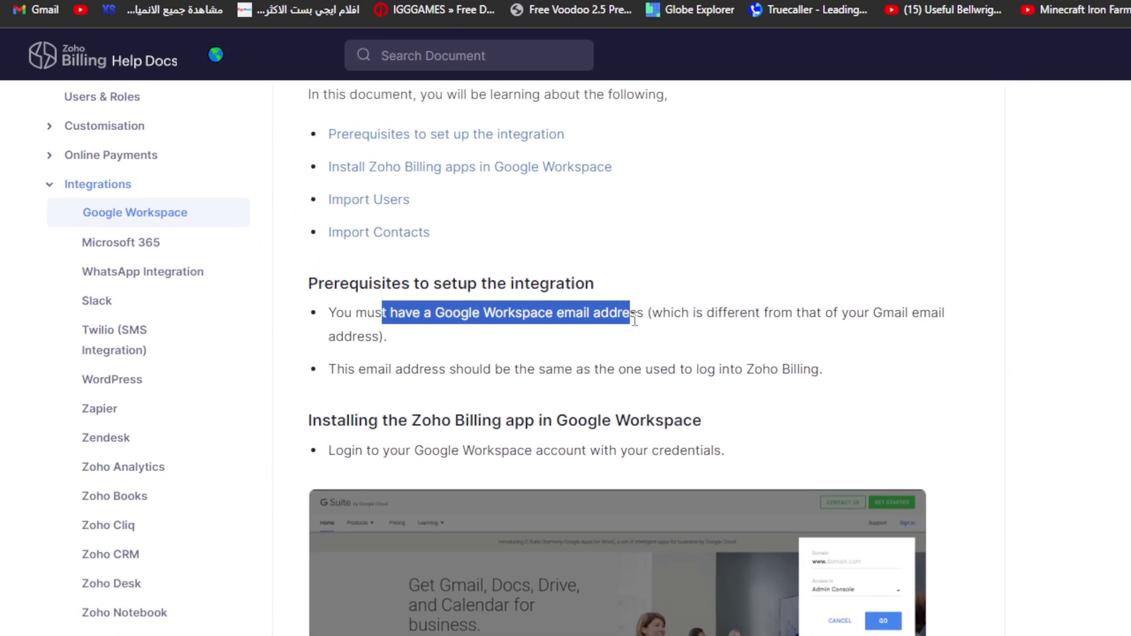
{"action": "left_click_drag", "start_coordinate": [635, 321], "coordinate": [644, 321]}
{"action": "left_click", "coordinate": [675, 353]}
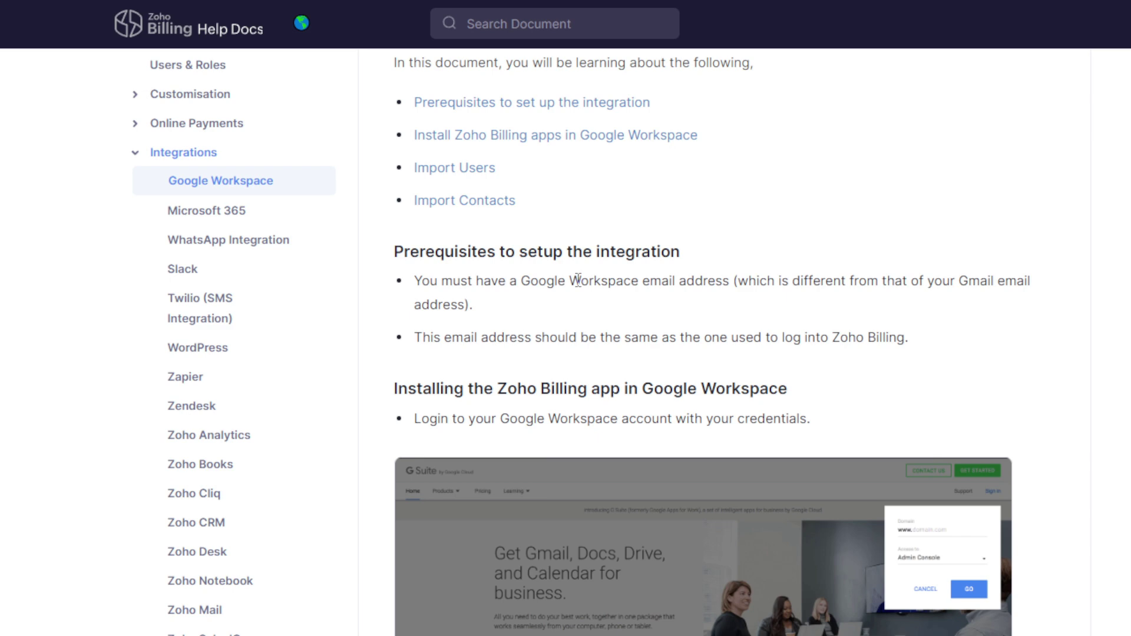
{"action": "scroll", "coordinate": [578, 279], "scroll_direction": "down", "scroll_amount": 3}
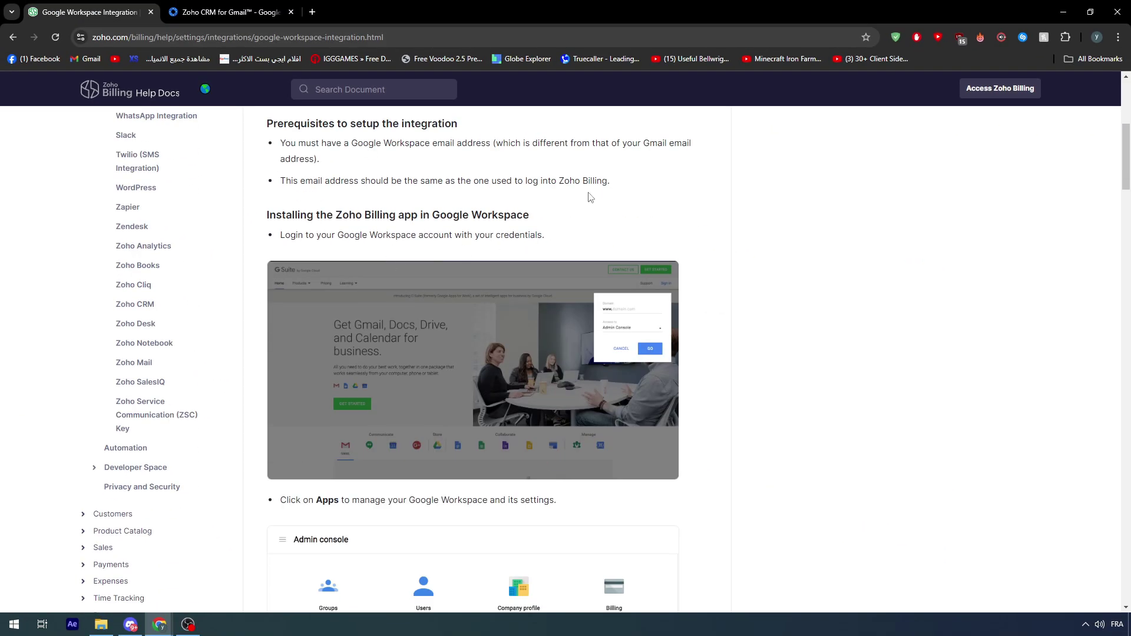
{"action": "scroll", "coordinate": [590, 196], "scroll_direction": "down", "scroll_amount": 4}
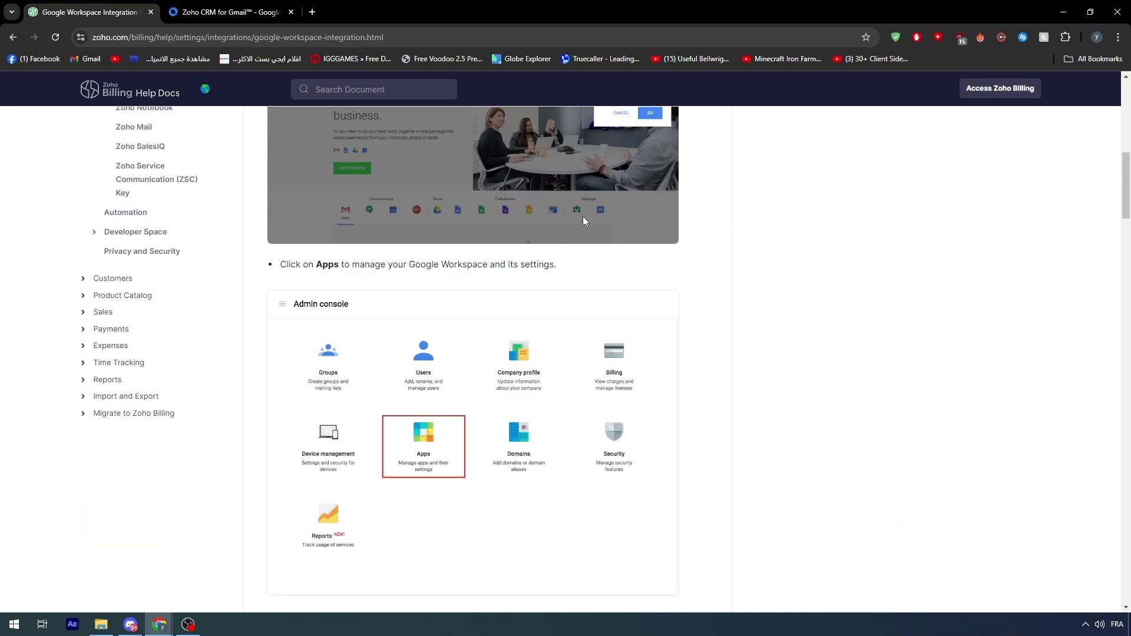
{"action": "scroll", "coordinate": [543, 263], "scroll_direction": "down", "scroll_amount": 8}
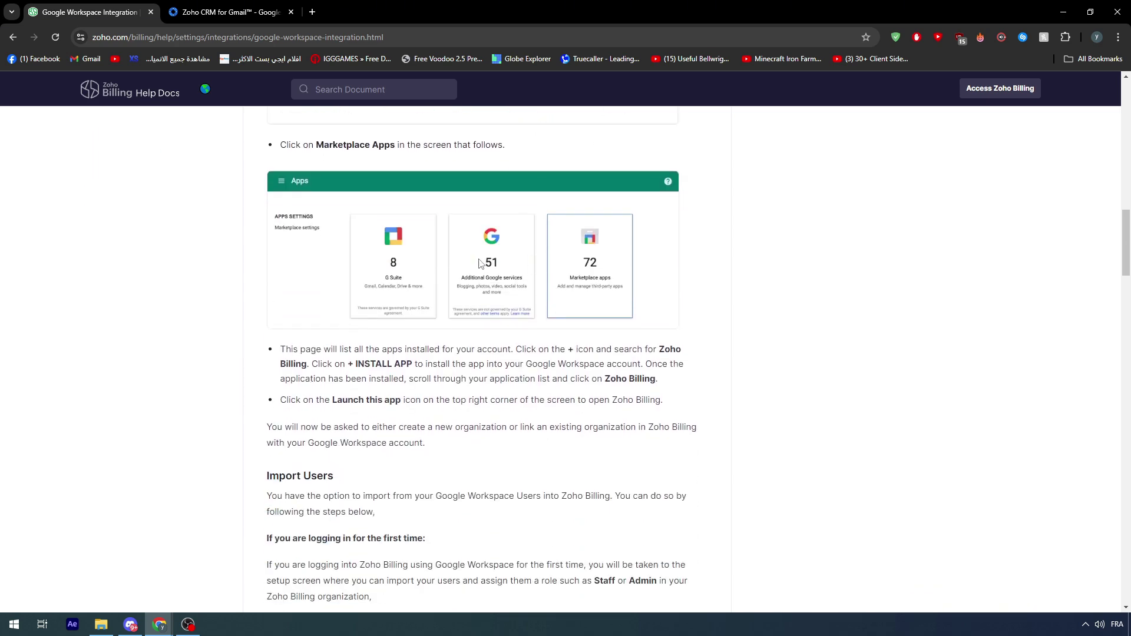
{"action": "scroll", "coordinate": [411, 269], "scroll_direction": "up", "scroll_amount": 7}
{"action": "scroll", "coordinate": [412, 269], "scroll_direction": "down", "scroll_amount": 2}
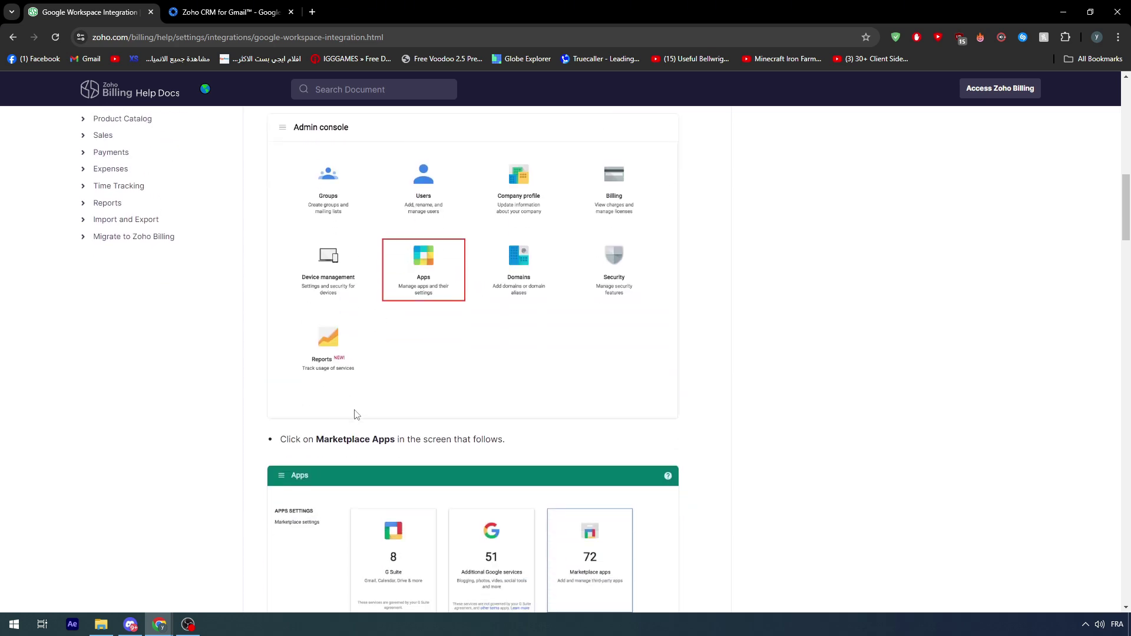
{"action": "scroll", "coordinate": [391, 442], "scroll_direction": "up", "scroll_amount": 8}
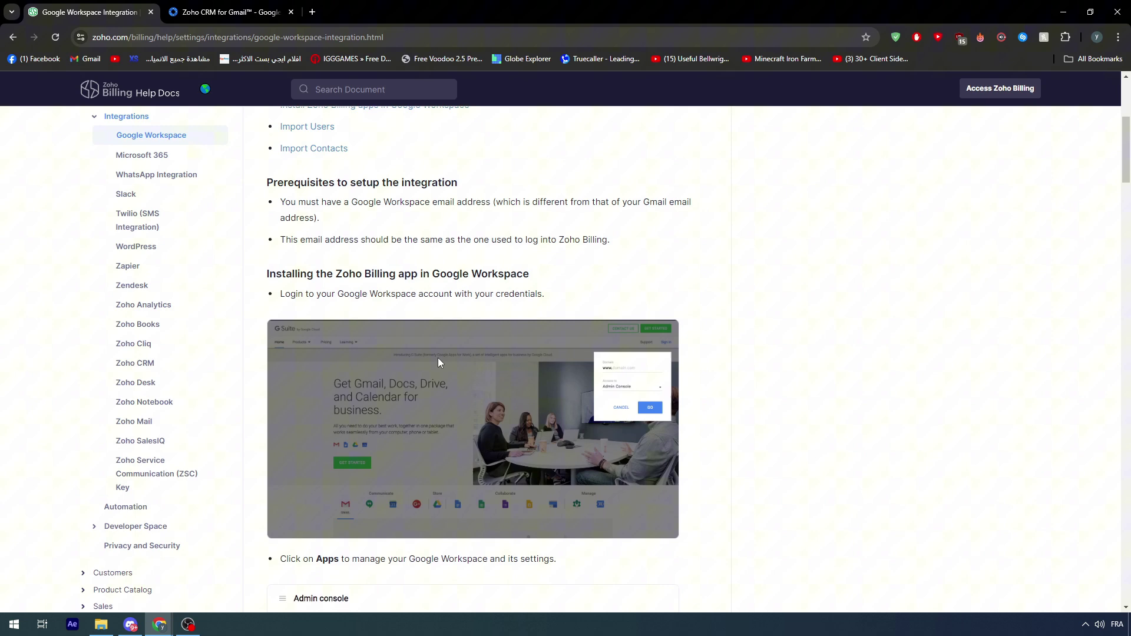
{"action": "left_click", "coordinate": [245, 13]}
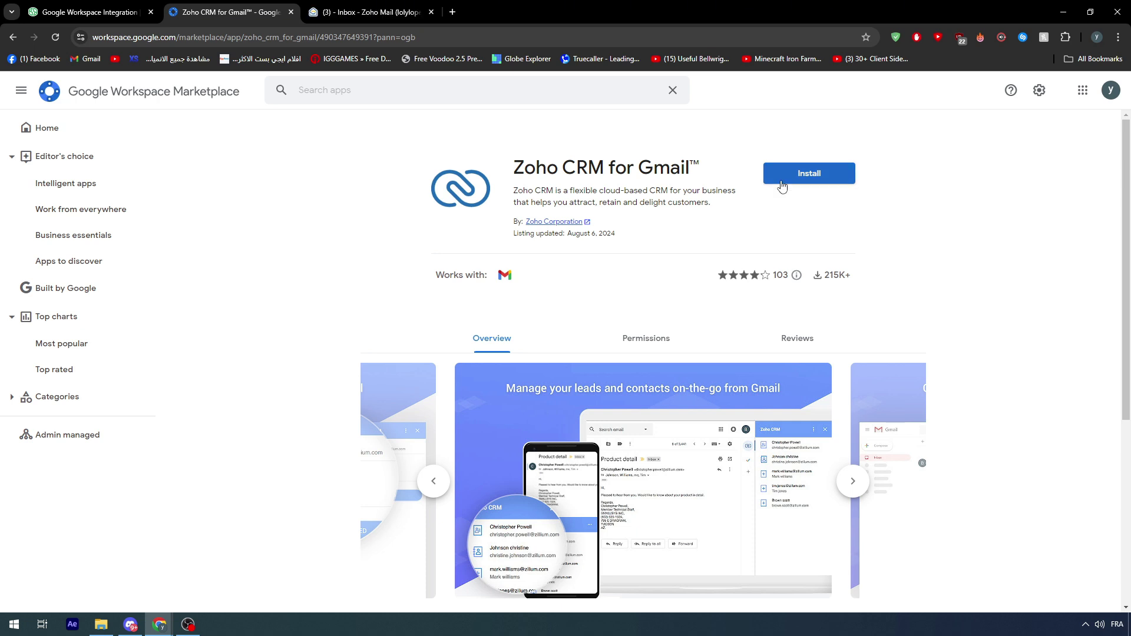
Install Zoho CRM for Gmail, picking the Google account and allowing its access.
{"action": "left_click", "coordinate": [801, 173]}
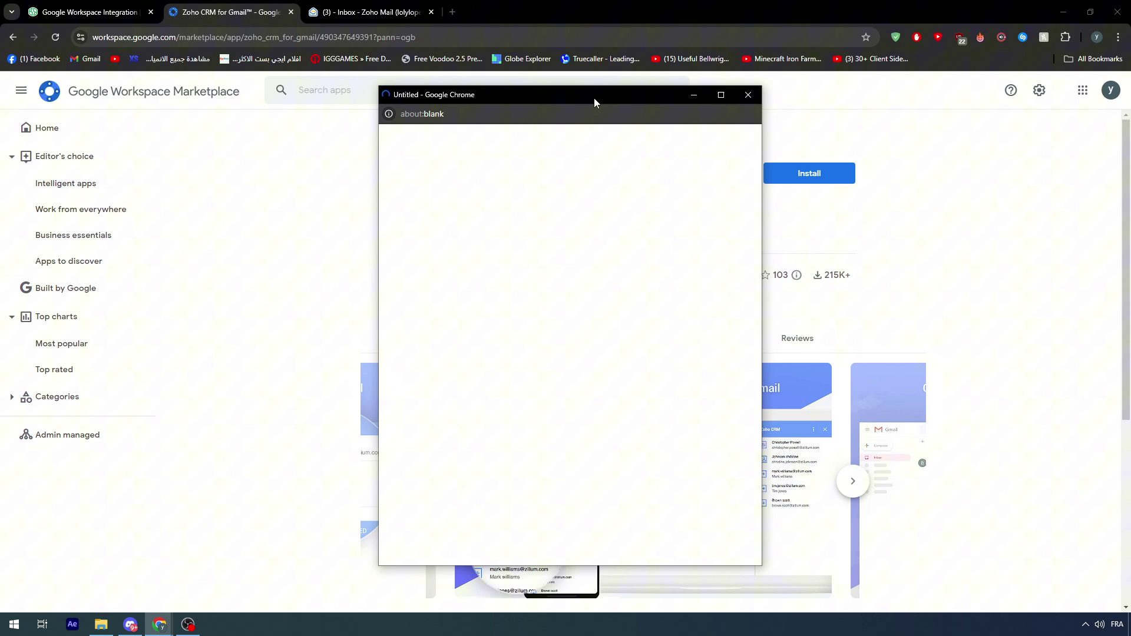
{"action": "left_click_drag", "start_coordinate": [594, 102], "coordinate": [621, 107]}
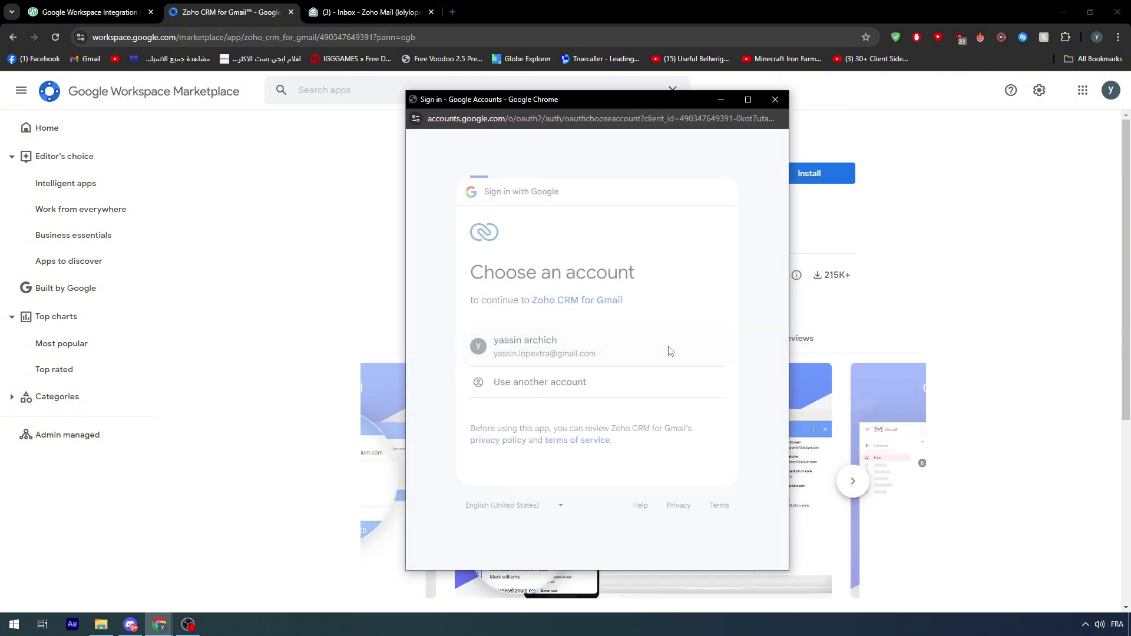
{"action": "left_click", "coordinate": [682, 458]}
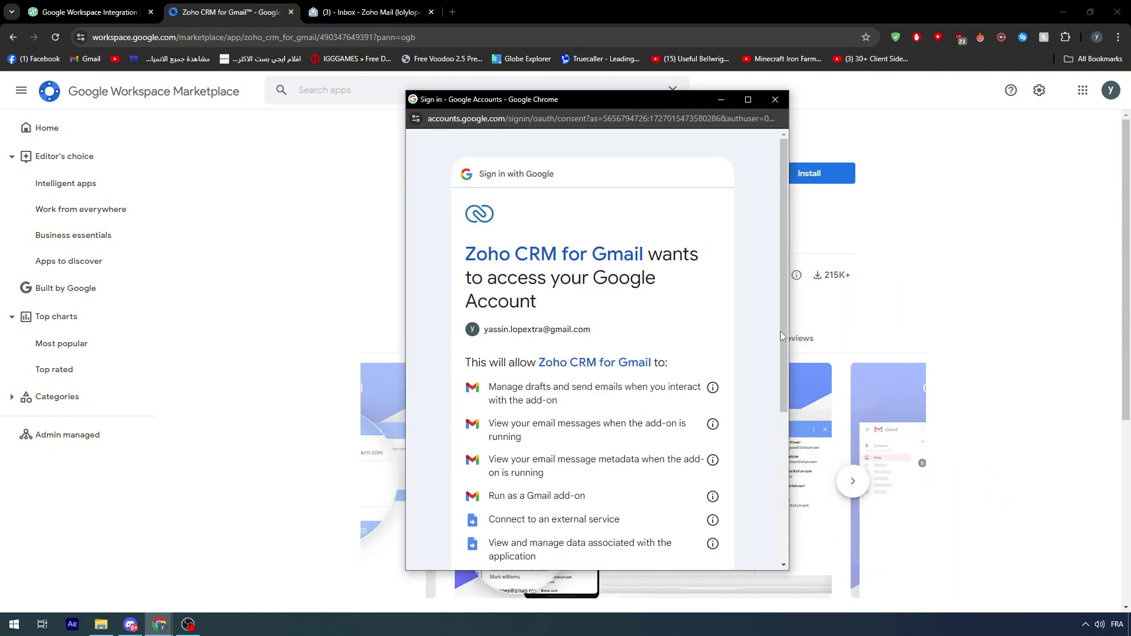
{"action": "scroll", "coordinate": [702, 319], "scroll_direction": "down", "scroll_amount": 4}
{"action": "left_click", "coordinate": [669, 482]}
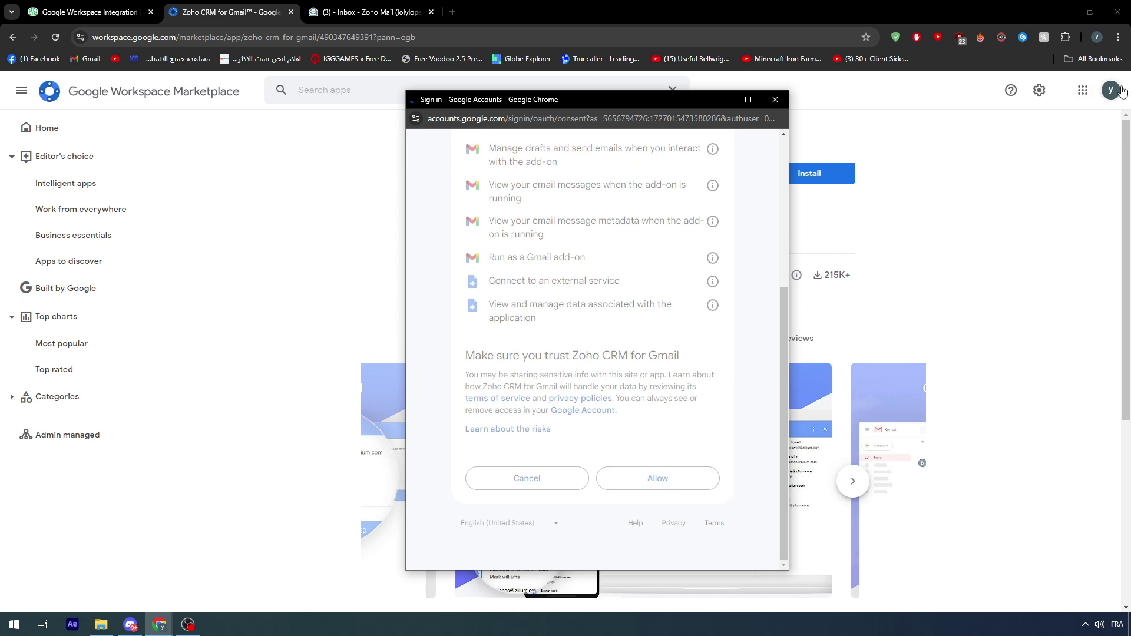
{"action": "left_click", "coordinate": [1083, 90]}
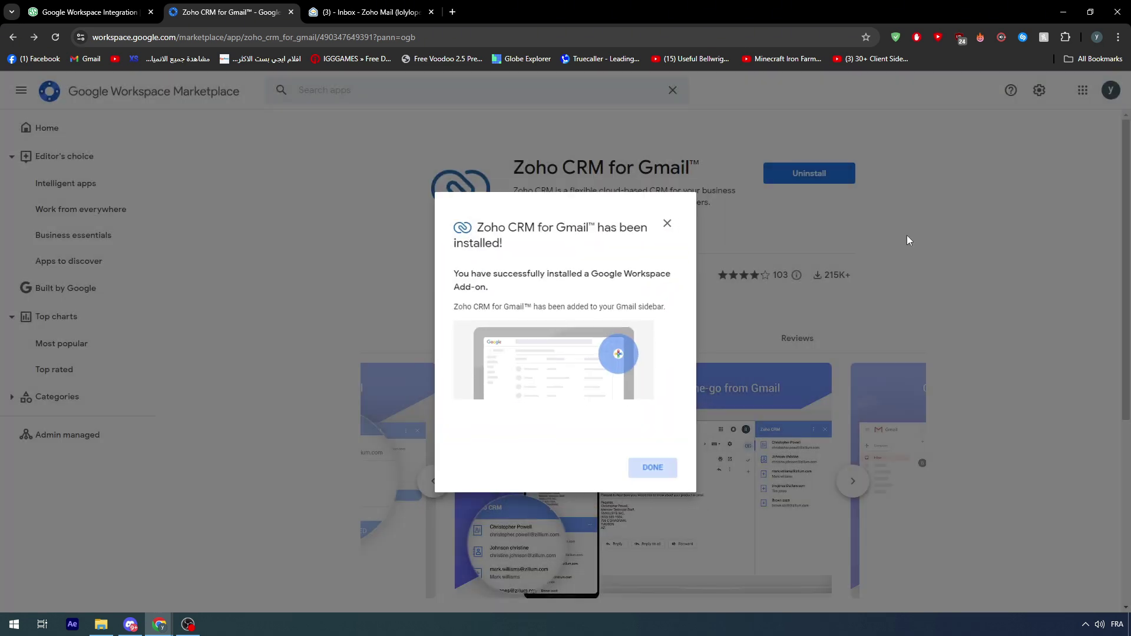
{"action": "left_click", "coordinate": [653, 471]}
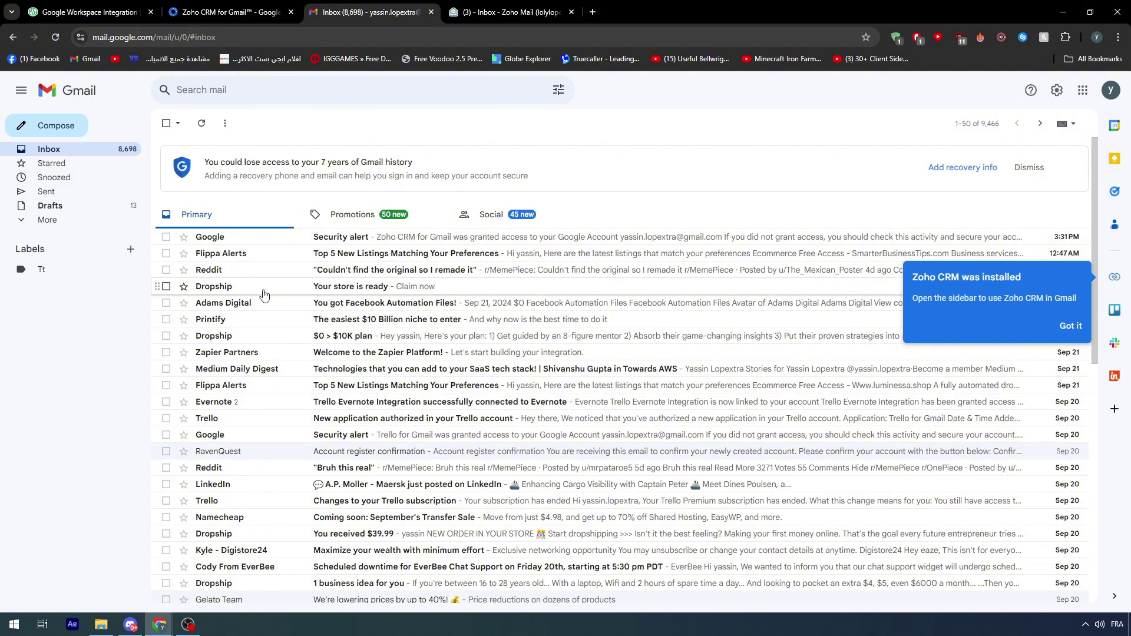
Open the Reddit email, dismiss the install notice, and show the Zoho CRM sidebar.
{"action": "left_click", "coordinate": [253, 271]}
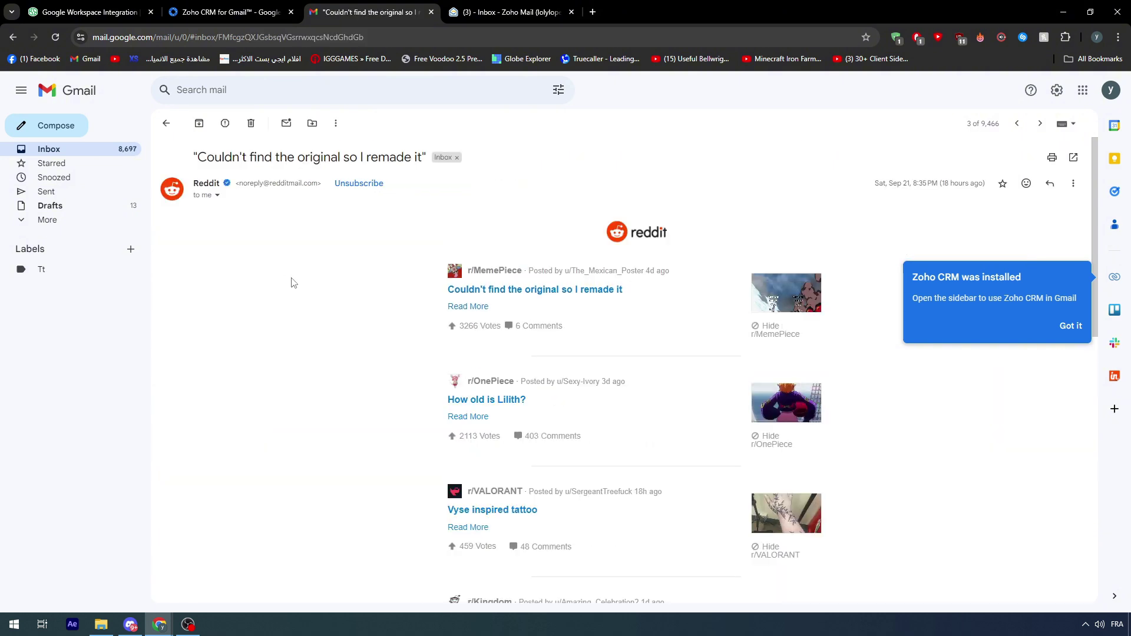
{"action": "left_click", "coordinate": [1072, 328]}
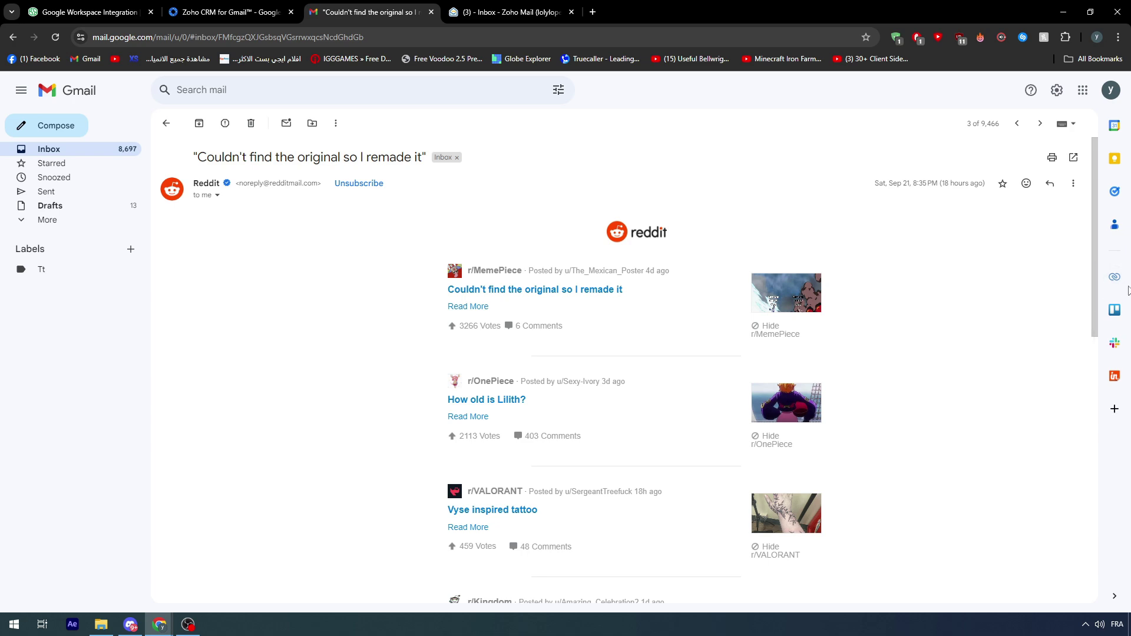
{"action": "left_click", "coordinate": [1115, 277]}
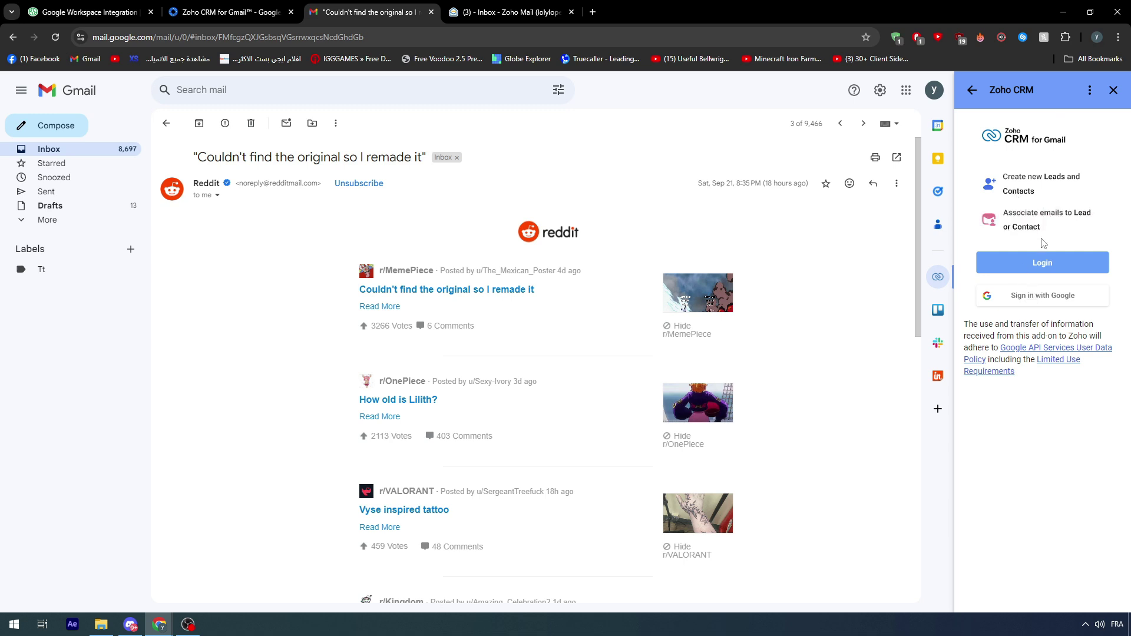
Log in to Zoho CRM from the Gmail sidebar, accept its access request, and close the popup.
{"action": "left_click", "coordinate": [1018, 293]}
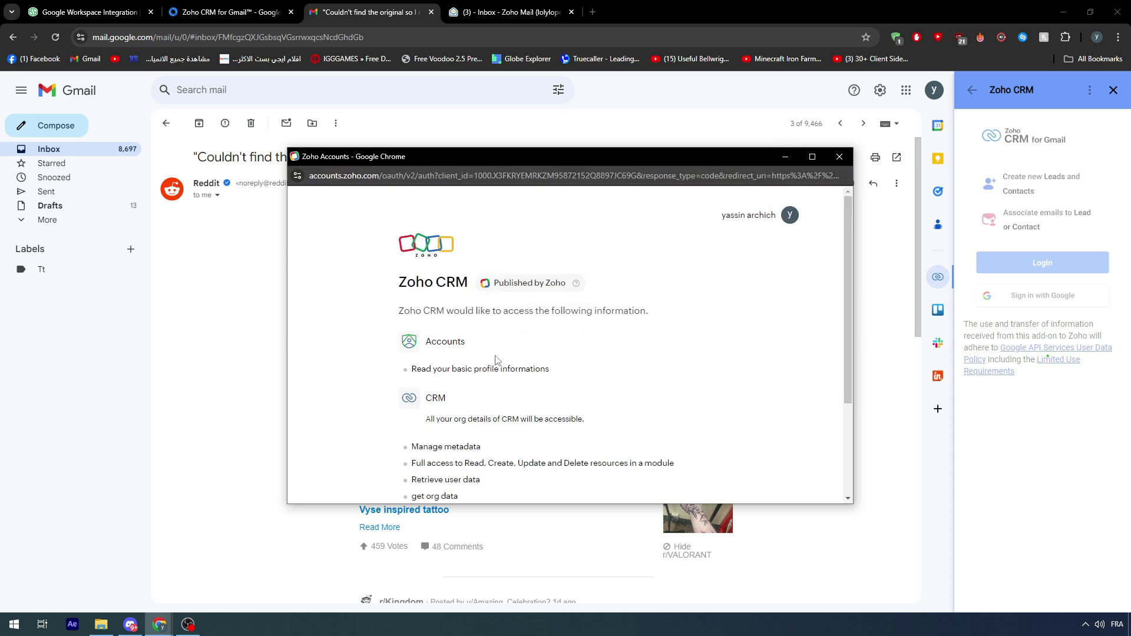
{"action": "scroll", "coordinate": [489, 383], "scroll_direction": "down", "scroll_amount": 3}
{"action": "scroll", "coordinate": [477, 271], "scroll_direction": "up", "scroll_amount": 3}
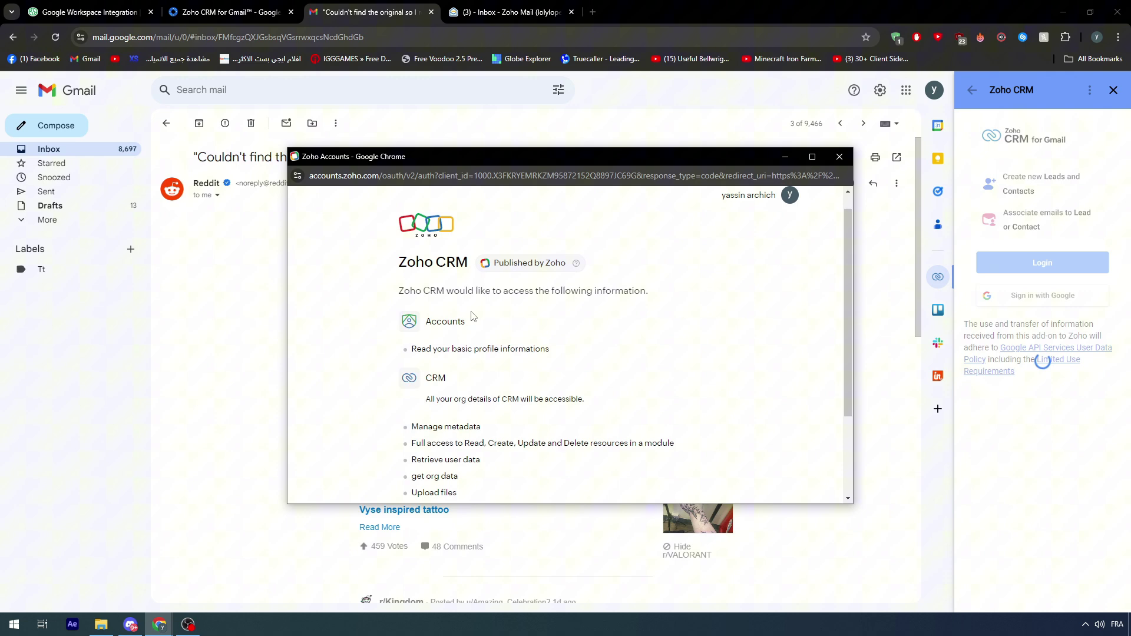
{"action": "left_click_drag", "start_coordinate": [420, 296], "coordinate": [494, 297]}
{"action": "scroll", "coordinate": [607, 303], "scroll_direction": "down", "scroll_amount": 1}
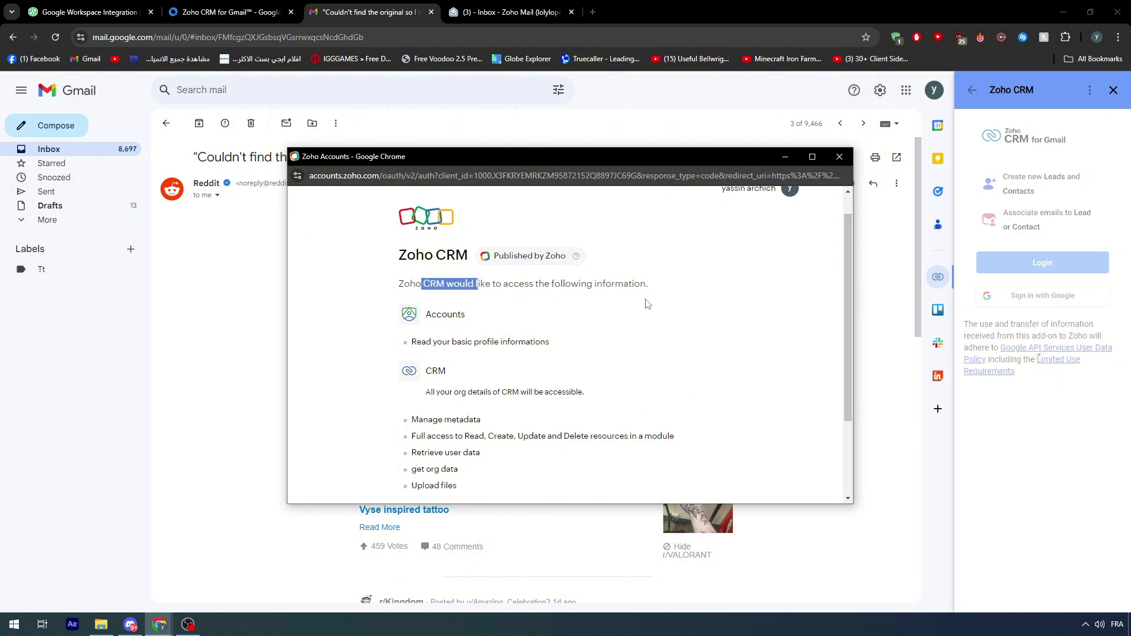
{"action": "left_click_drag", "start_coordinate": [422, 293], "coordinate": [596, 289]}
{"action": "left_click", "coordinate": [520, 339]}
{"action": "scroll", "coordinate": [521, 339], "scroll_direction": "down", "scroll_amount": 1}
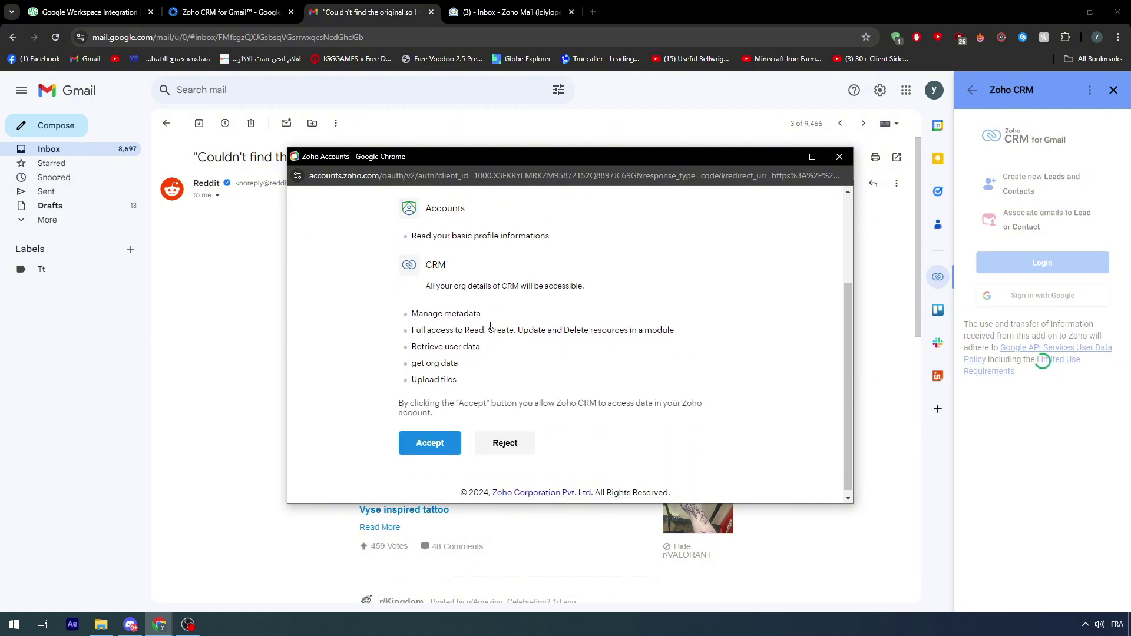
{"action": "left_click", "coordinate": [433, 445]}
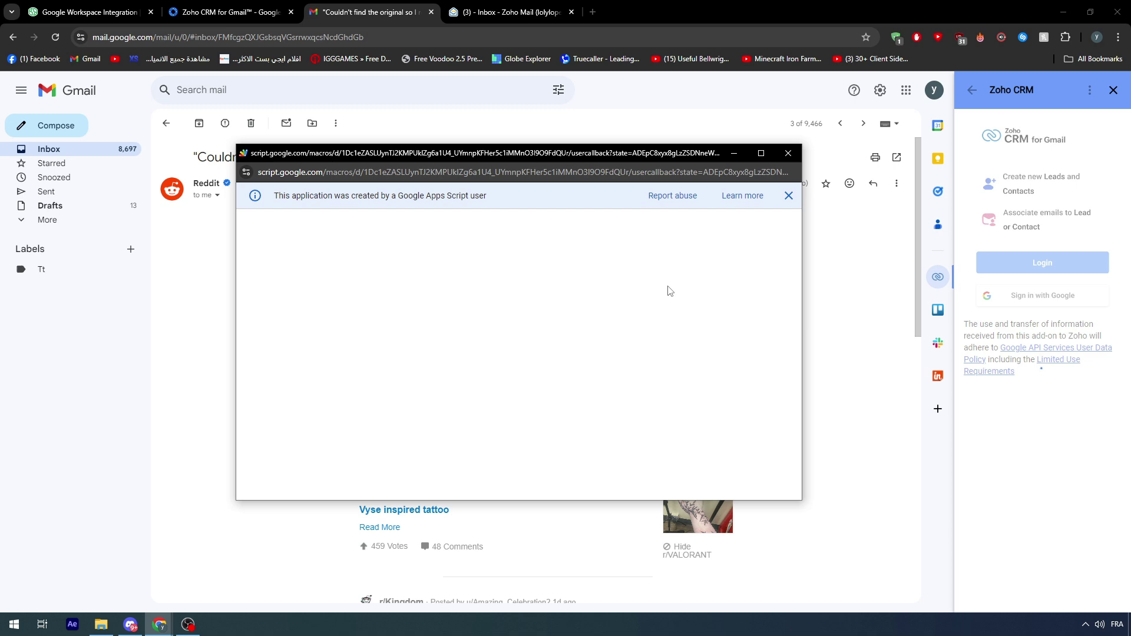
{"action": "left_click_drag", "start_coordinate": [279, 224], "coordinate": [208, 219]}
{"action": "left_click", "coordinate": [788, 153]}
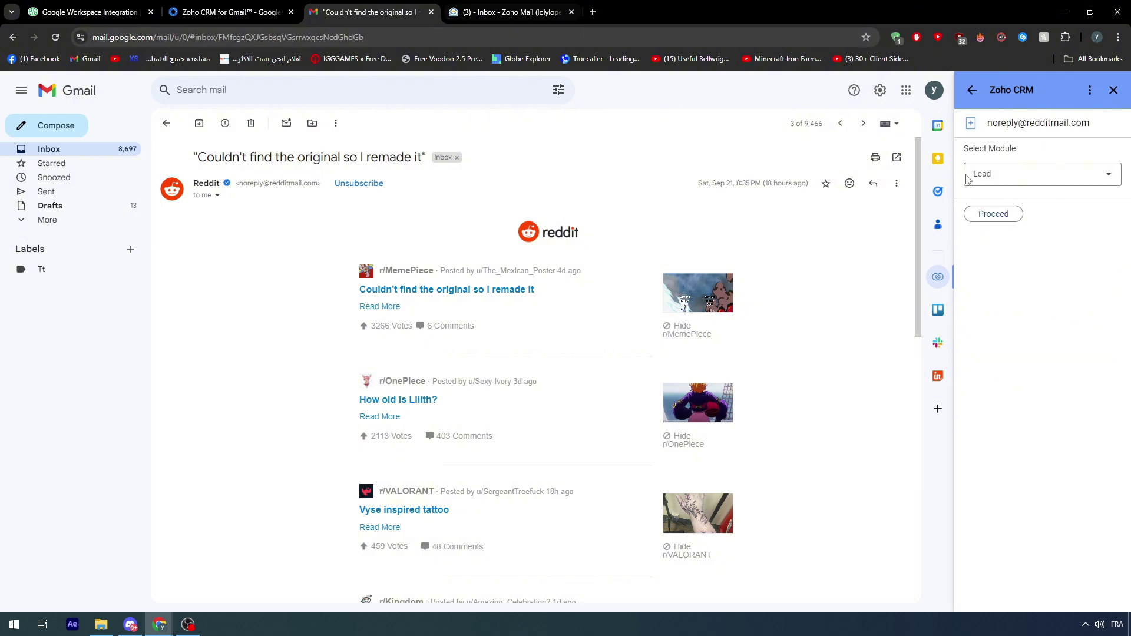
{"action": "left_click", "coordinate": [538, 11]}
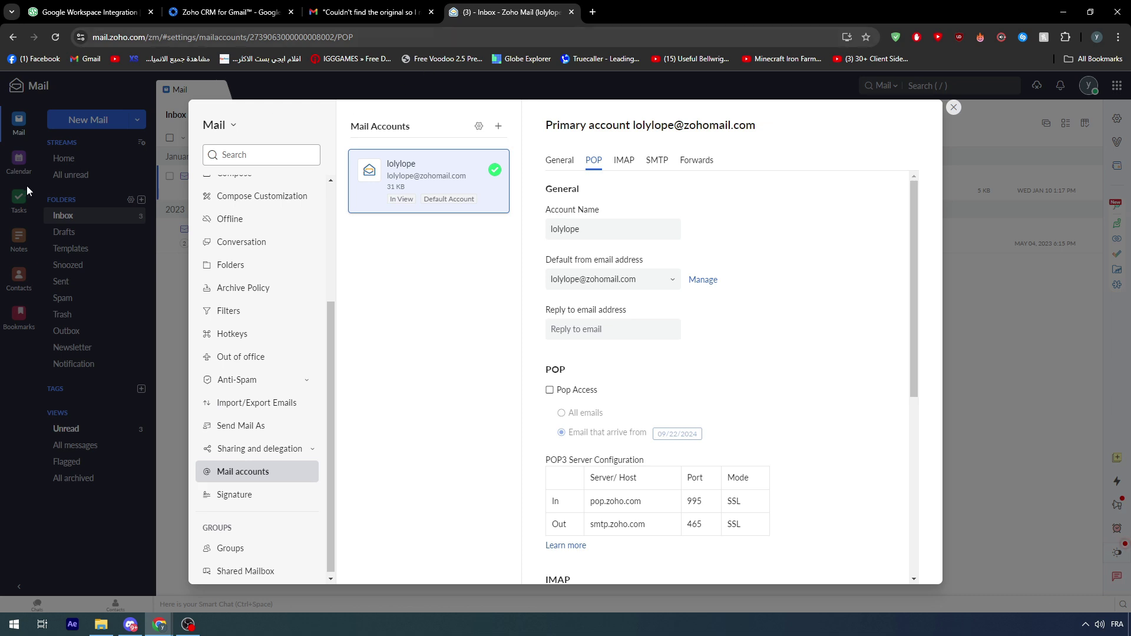
{"action": "left_click", "coordinate": [954, 108]}
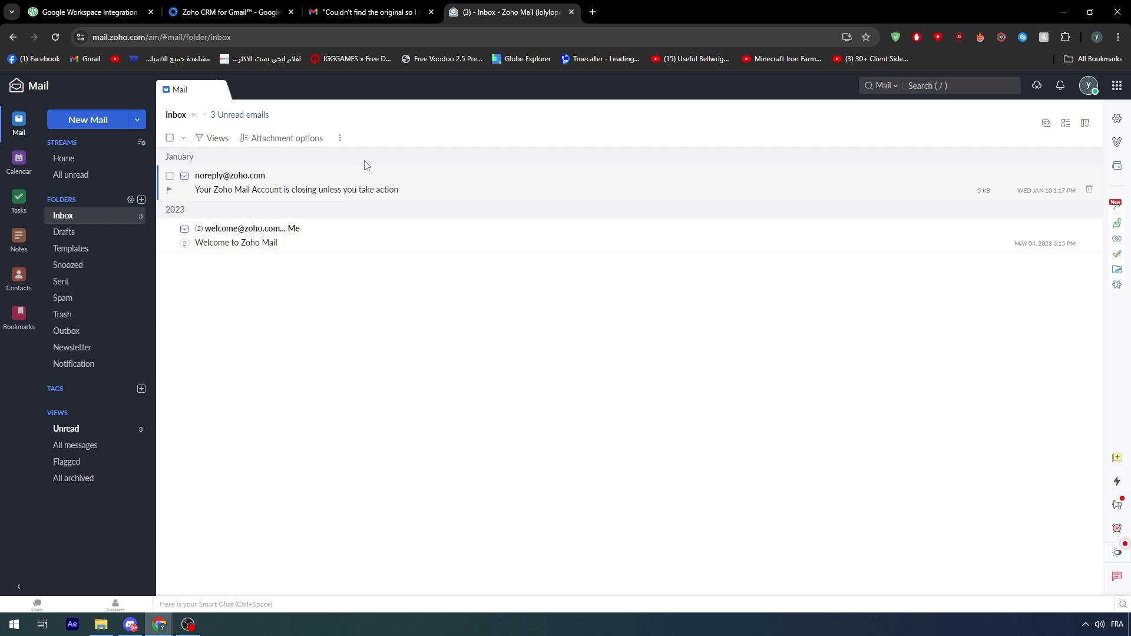
{"action": "left_click", "coordinate": [1086, 90]}
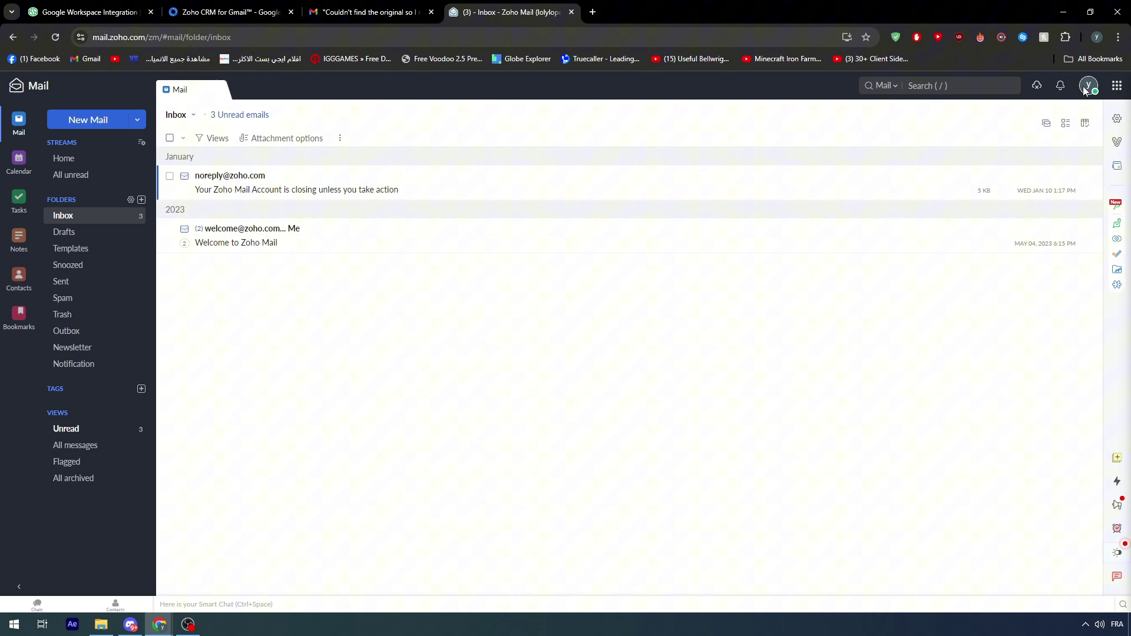
{"action": "left_click", "coordinate": [771, 242]}
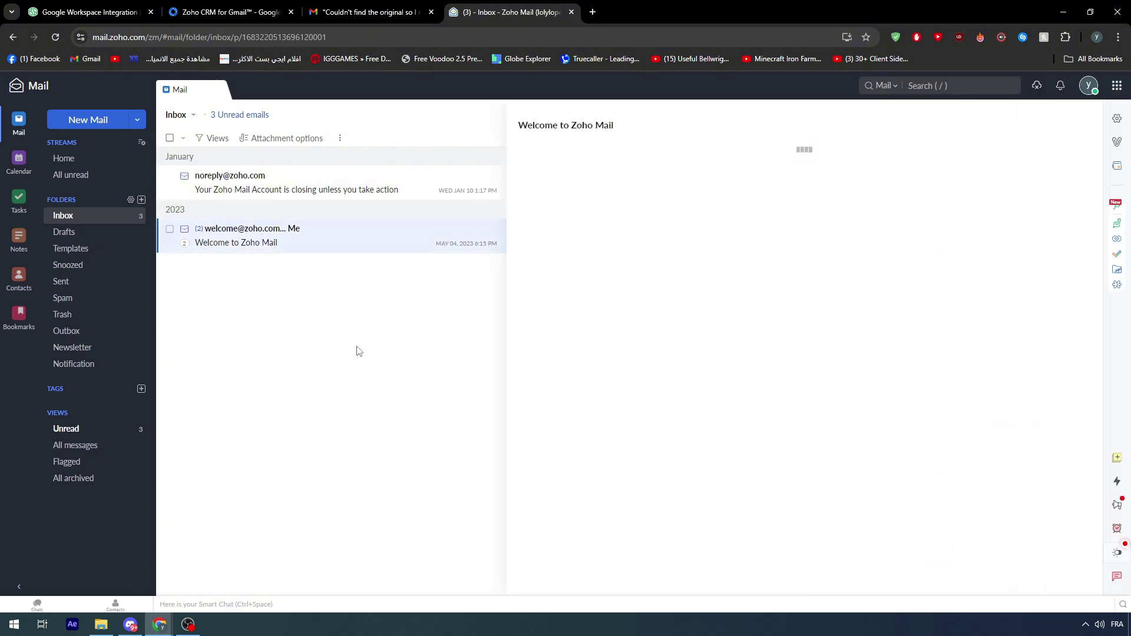
{"action": "left_click", "coordinate": [1081, 120]}
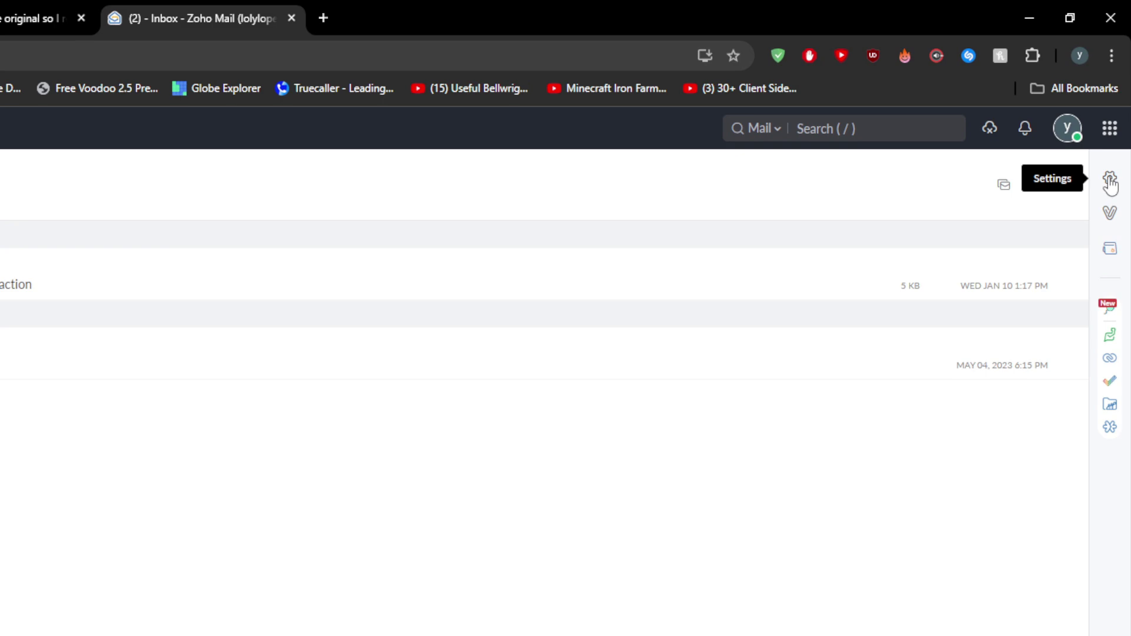
Go to Mail accounts in Zoho Mail settings and start adding a new account.
{"action": "left_click", "coordinate": [1111, 183]}
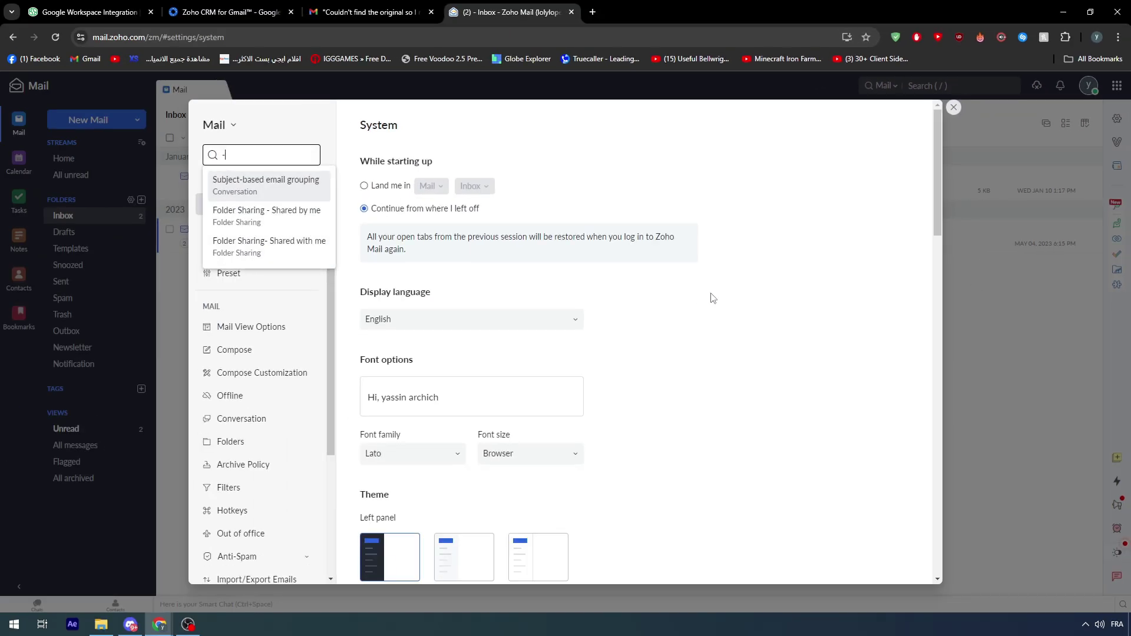
{"action": "left_click", "coordinate": [694, 291]}
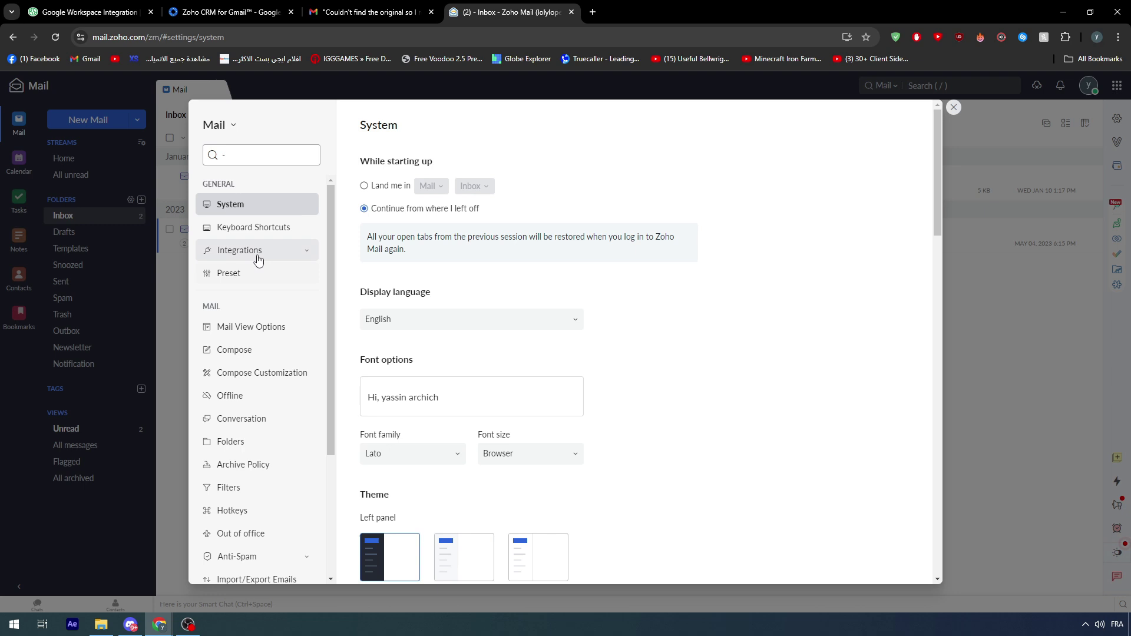
{"action": "scroll", "coordinate": [258, 260], "scroll_direction": "down", "scroll_amount": 3}
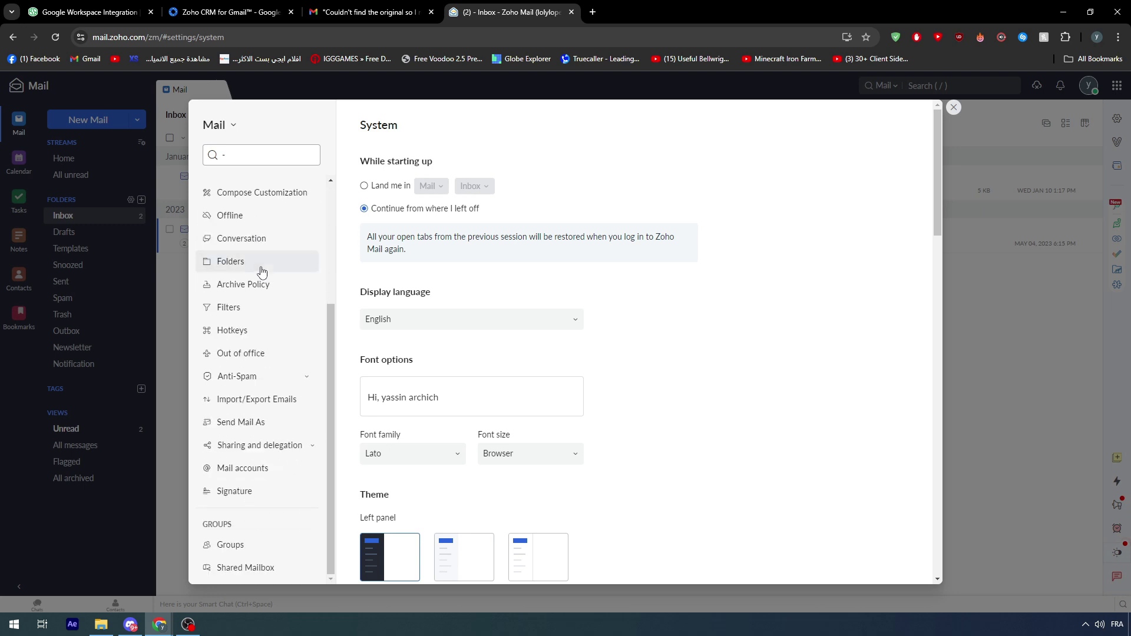
{"action": "left_click", "coordinate": [236, 470]}
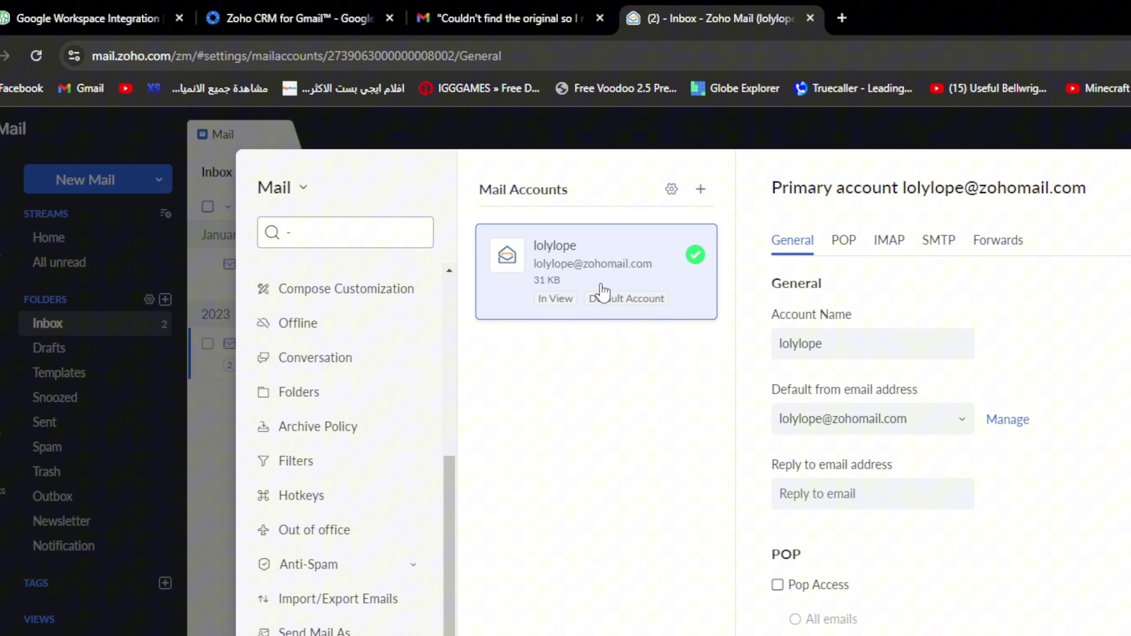
{"action": "left_click", "coordinate": [701, 189]}
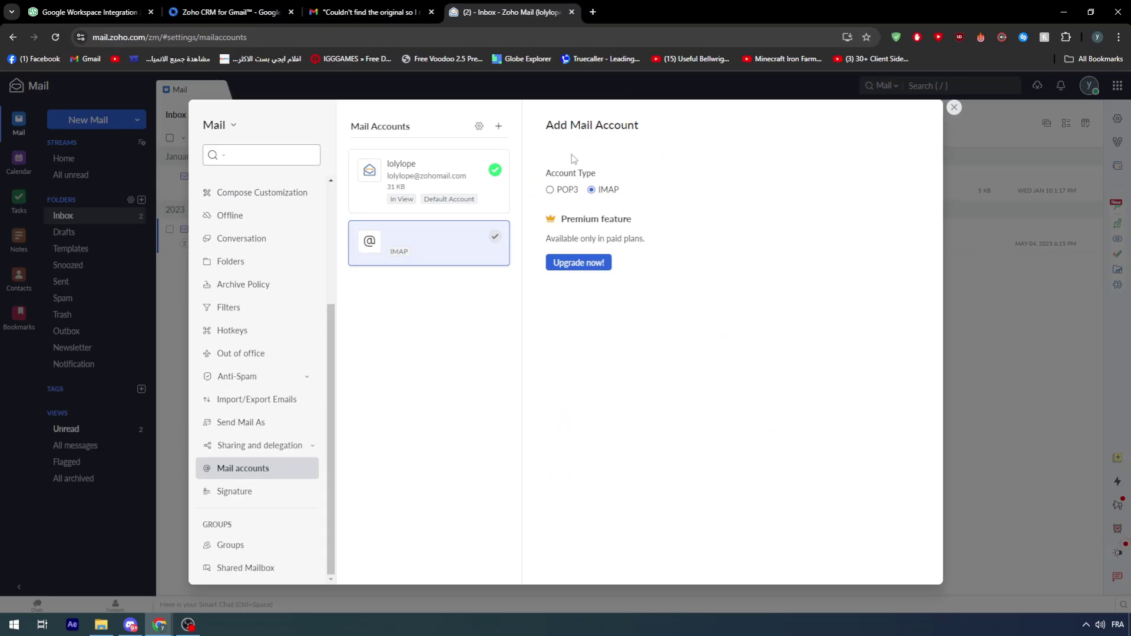
Set the new account type to POP3 with the Others provider.
{"action": "left_click", "coordinate": [558, 191]}
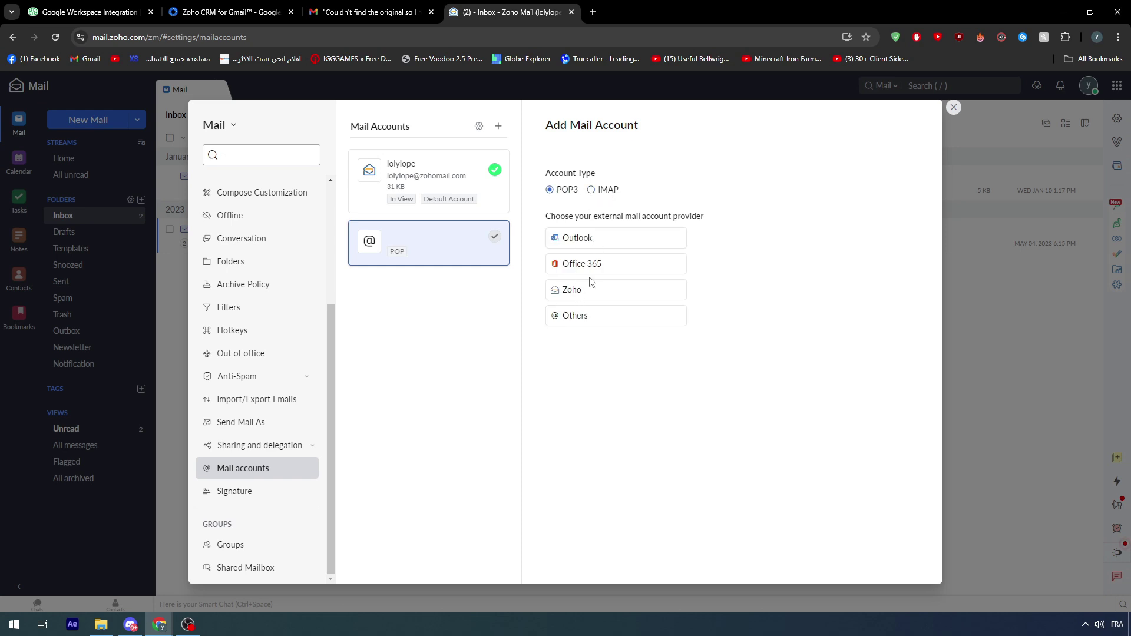
{"action": "left_click", "coordinate": [597, 322]}
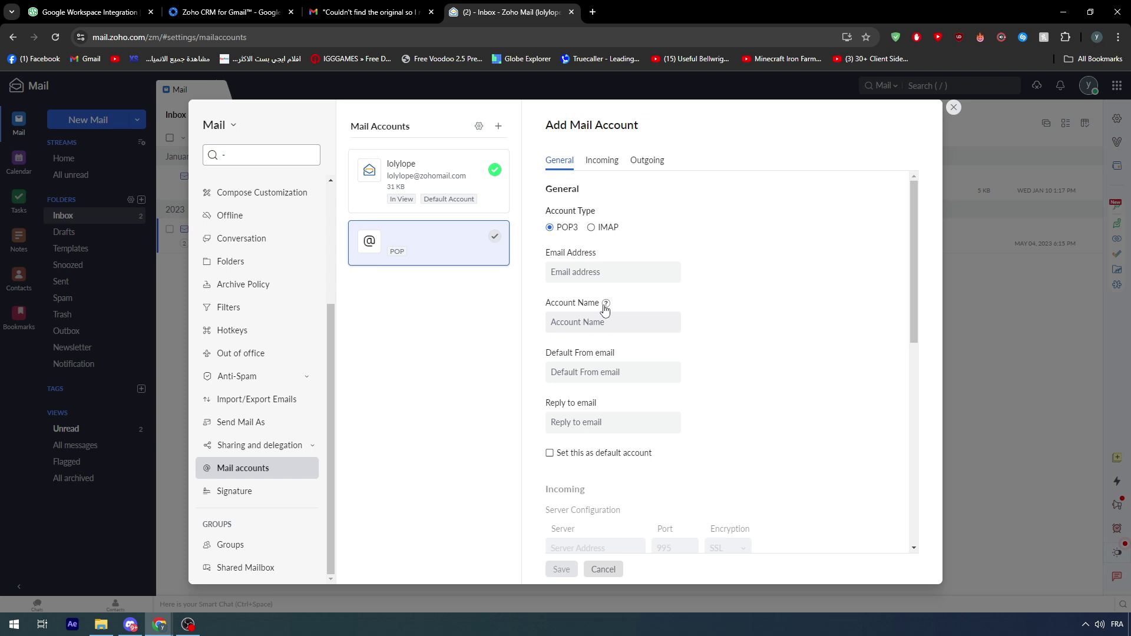
{"action": "left_click_drag", "start_coordinate": [550, 211], "coordinate": [619, 216]}
{"action": "left_click", "coordinate": [615, 218]}
{"action": "left_click", "coordinate": [601, 272]}
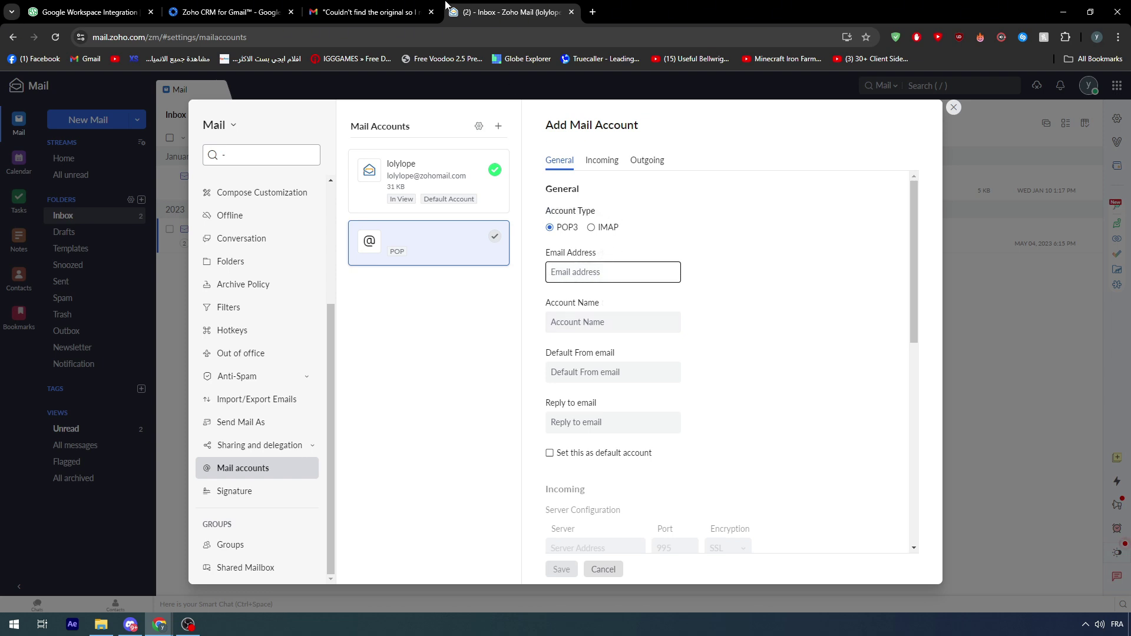
Copy the Gmail account address from Gmail into the Email Address field.
{"action": "left_click", "coordinate": [361, 12]}
{"action": "left_click", "coordinate": [1113, 90]}
{"action": "left_click", "coordinate": [1110, 90]}
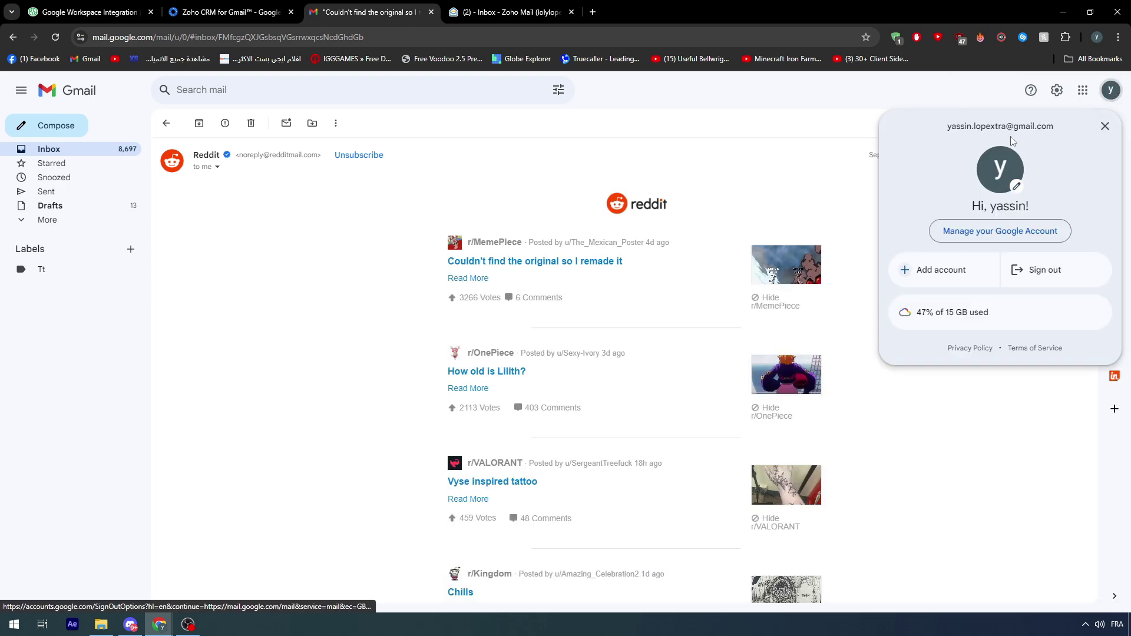
{"action": "triple_click", "coordinate": [1009, 125]}
{"action": "key", "text": "ctrl+c"}
{"action": "left_click", "coordinate": [509, 8]}
{"action": "key", "text": "ctrl+v"}
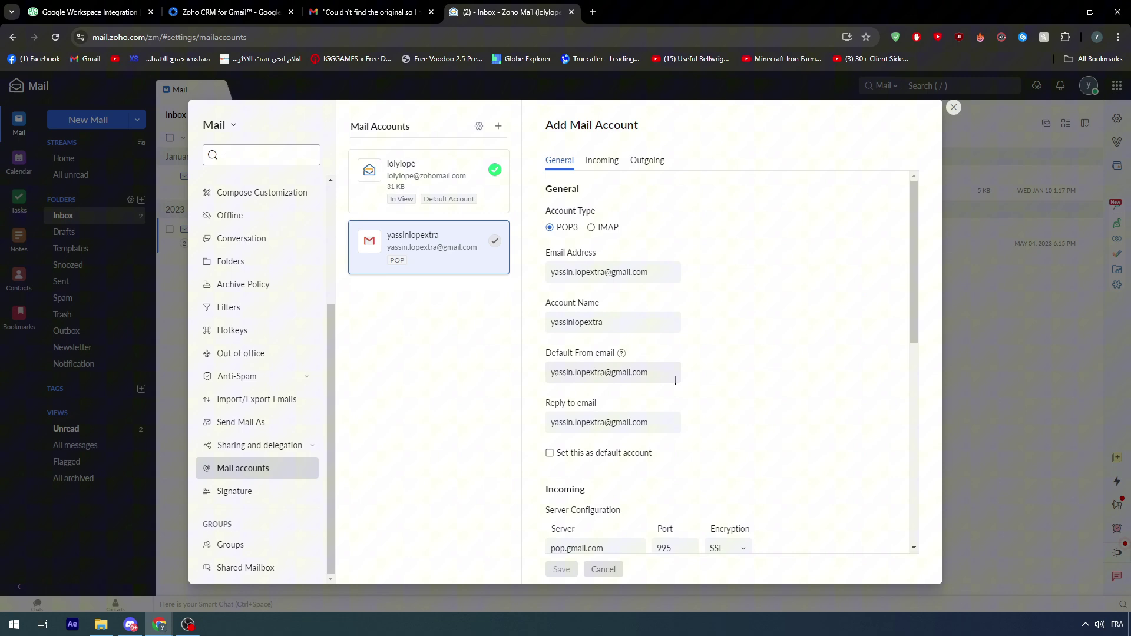
Toggle the default-account option, leave server deletion off, and enter the Gmail password.
{"action": "scroll", "coordinate": [738, 369], "scroll_direction": "down", "scroll_amount": 2}
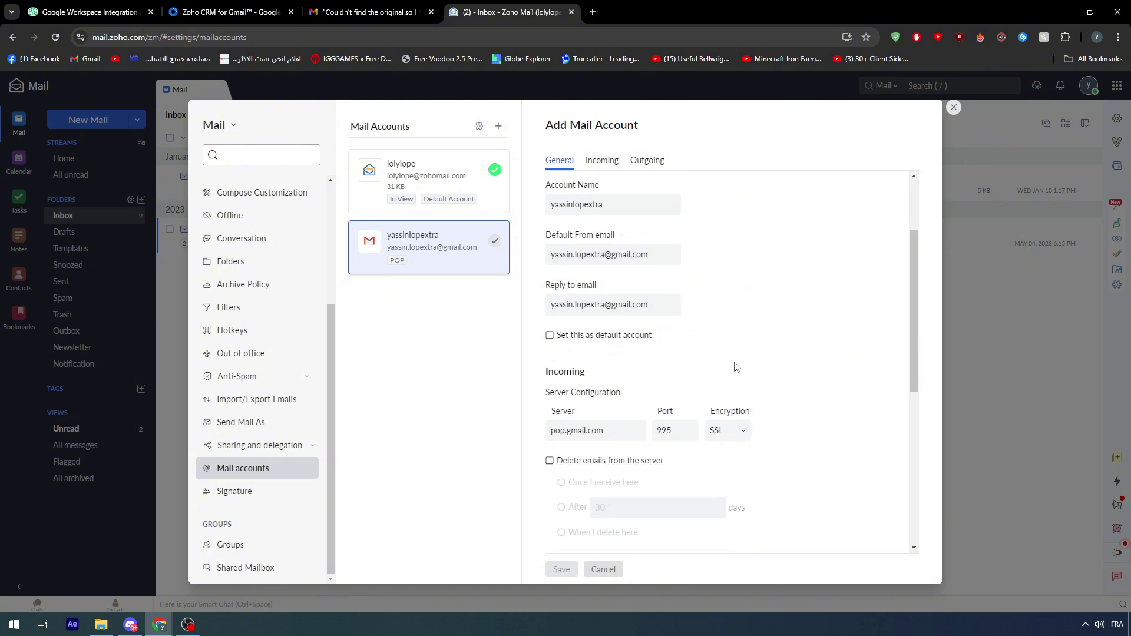
{"action": "left_click", "coordinate": [585, 342]}
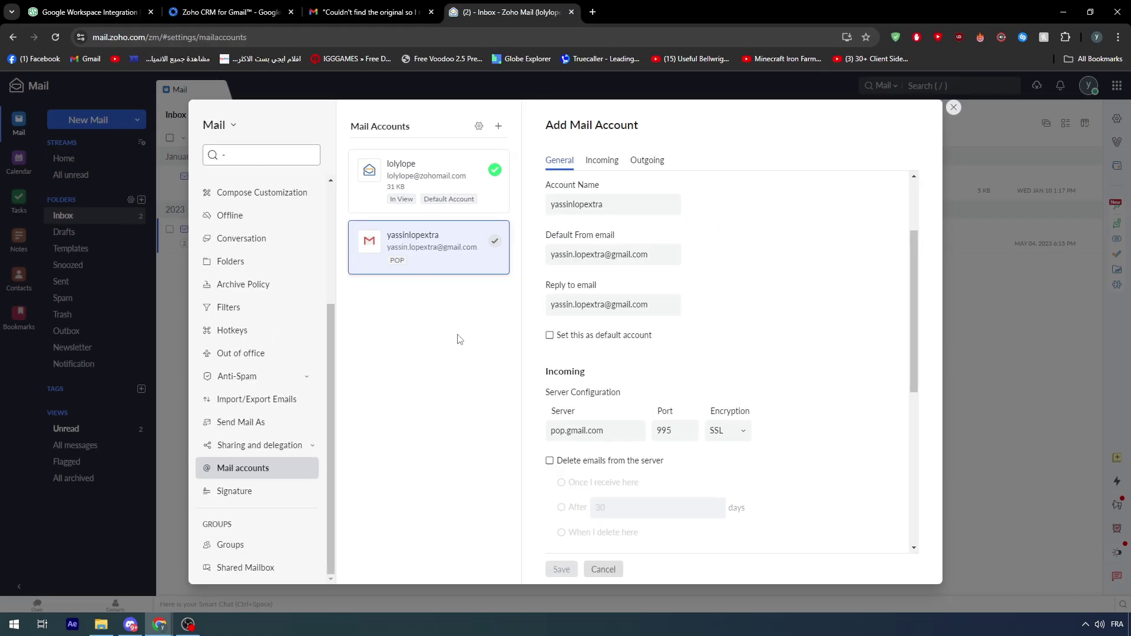
{"action": "scroll", "coordinate": [958, 570], "scroll_direction": "down", "scroll_amount": 5}
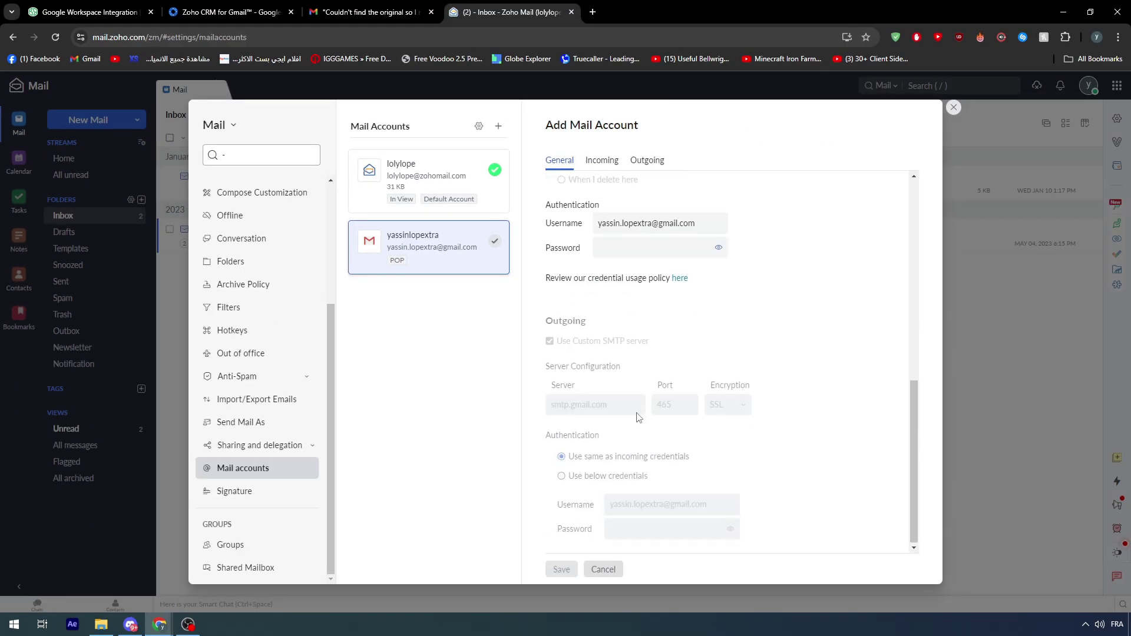
{"action": "scroll", "coordinate": [609, 454], "scroll_direction": "up", "scroll_amount": 5}
{"action": "scroll", "coordinate": [595, 353], "scroll_direction": "down", "scroll_amount": 2}
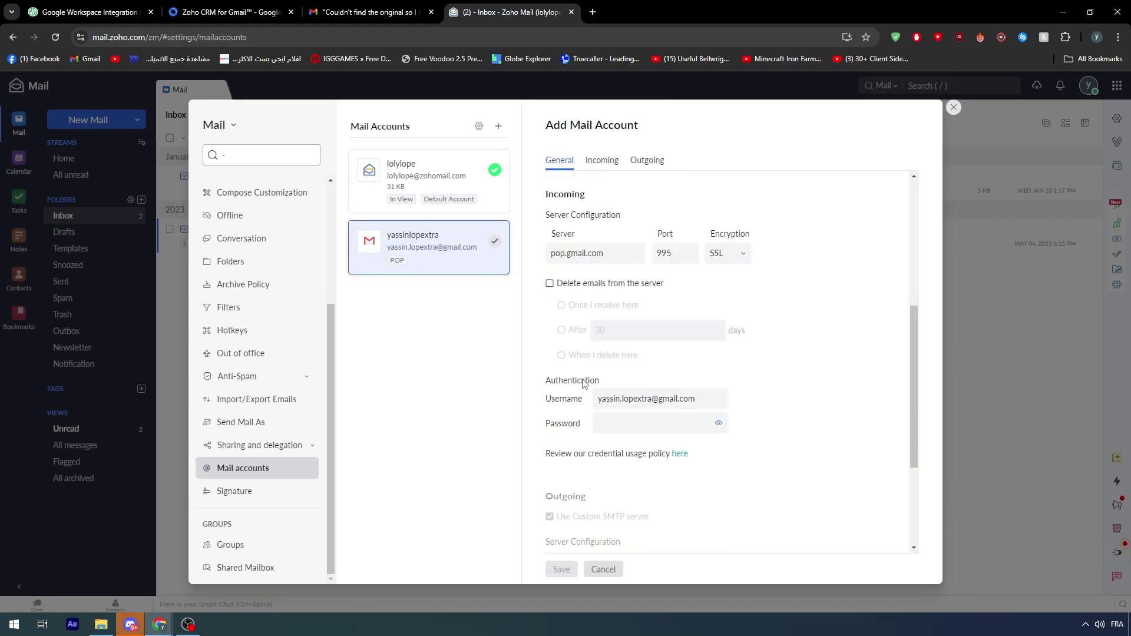
{"action": "scroll", "coordinate": [591, 308], "scroll_direction": "up", "scroll_amount": 2}
{"action": "scroll", "coordinate": [591, 309], "scroll_direction": "up", "scroll_amount": 1}
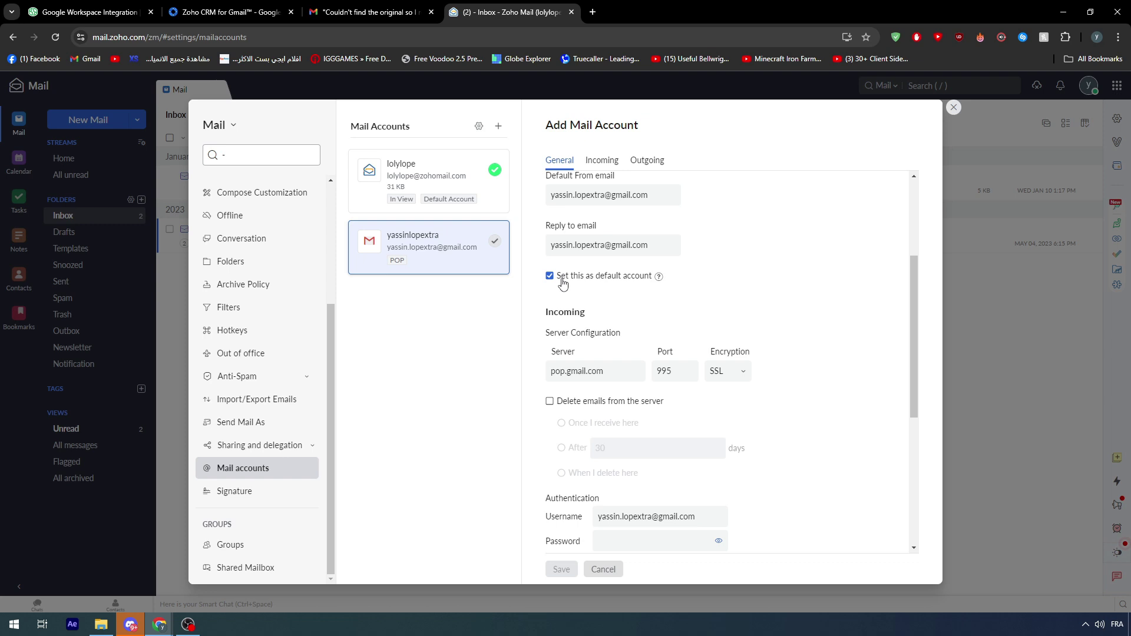
{"action": "scroll", "coordinate": [658, 383], "scroll_direction": "down", "scroll_amount": 3}
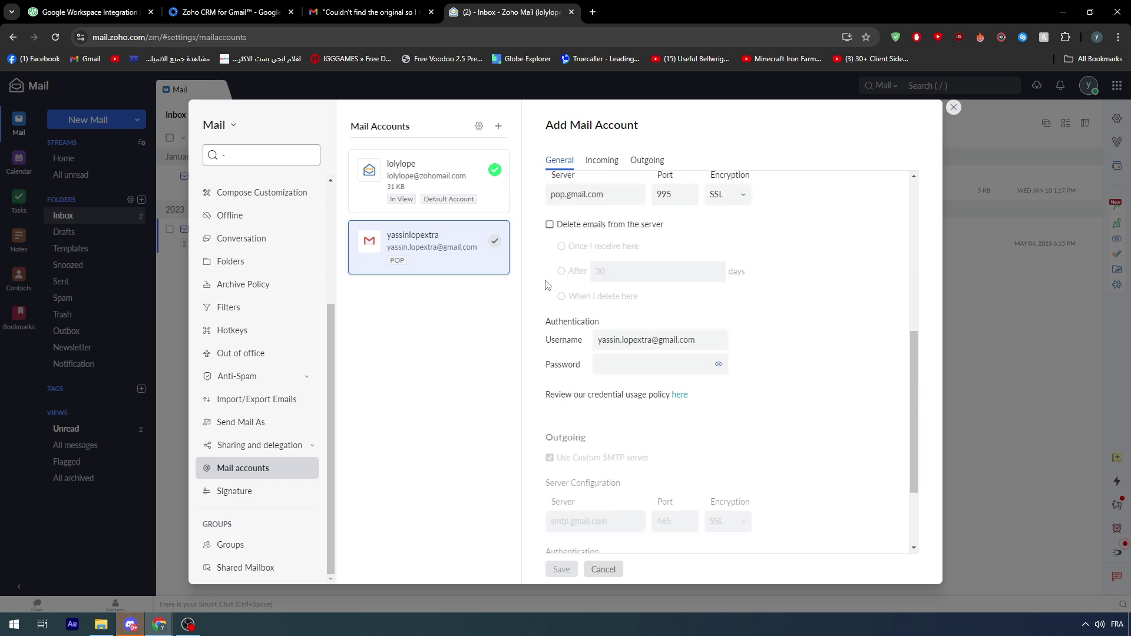
{"action": "left_click", "coordinate": [570, 229]}
{"action": "left_click", "coordinate": [570, 230]}
{"action": "left_click", "coordinate": [639, 371]}
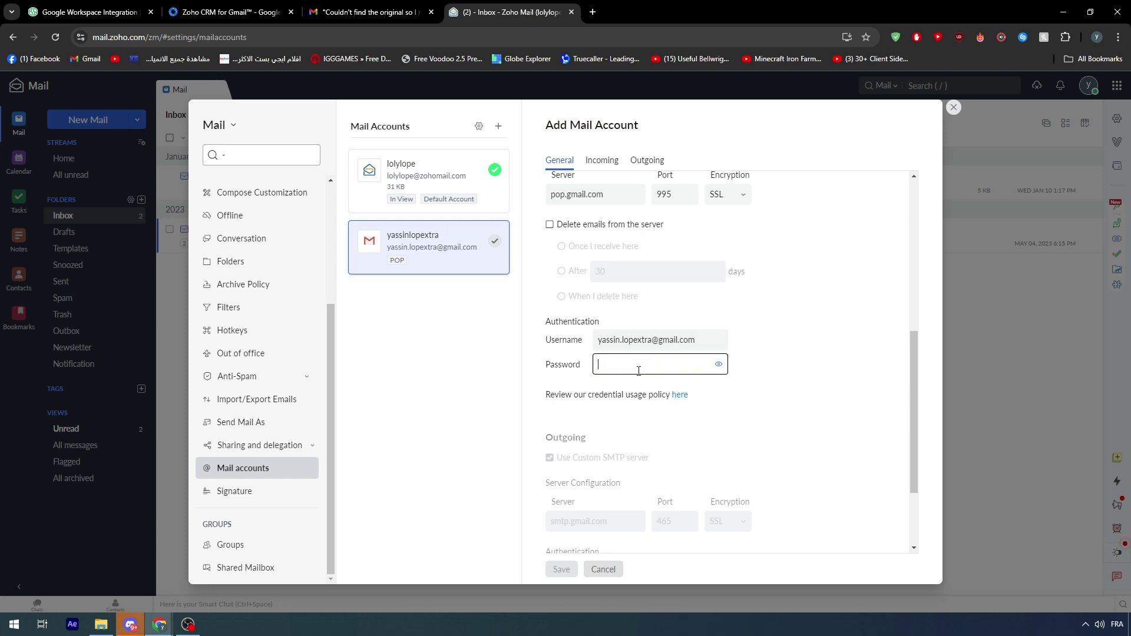
{"action": "type", "text": "••••••"}
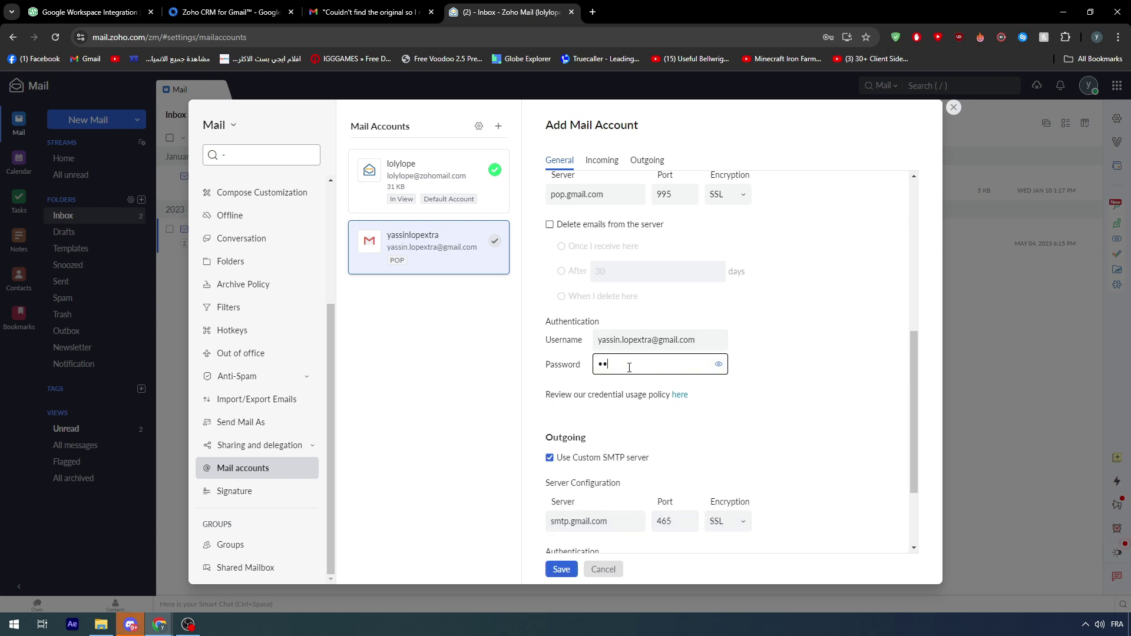
{"action": "scroll", "coordinate": [742, 420], "scroll_direction": "down", "scroll_amount": 1}
{"action": "scroll", "coordinate": [742, 420], "scroll_direction": "down", "scroll_amount": 1}
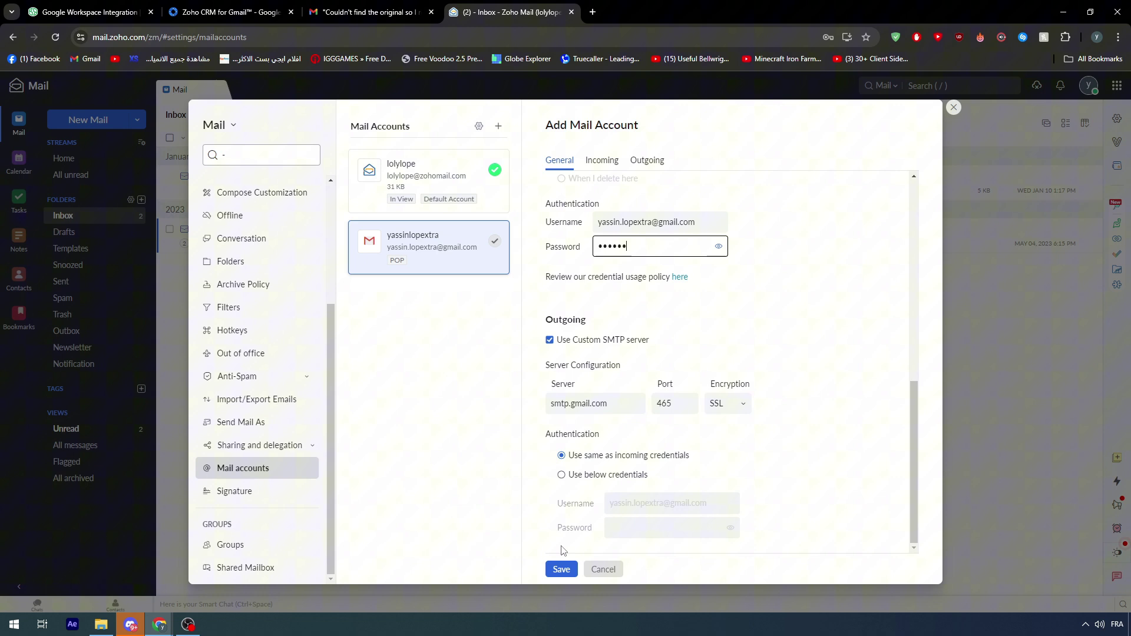
Save the Gmail POP account and dismiss the login-rejected error.
{"action": "left_click", "coordinate": [562, 569]}
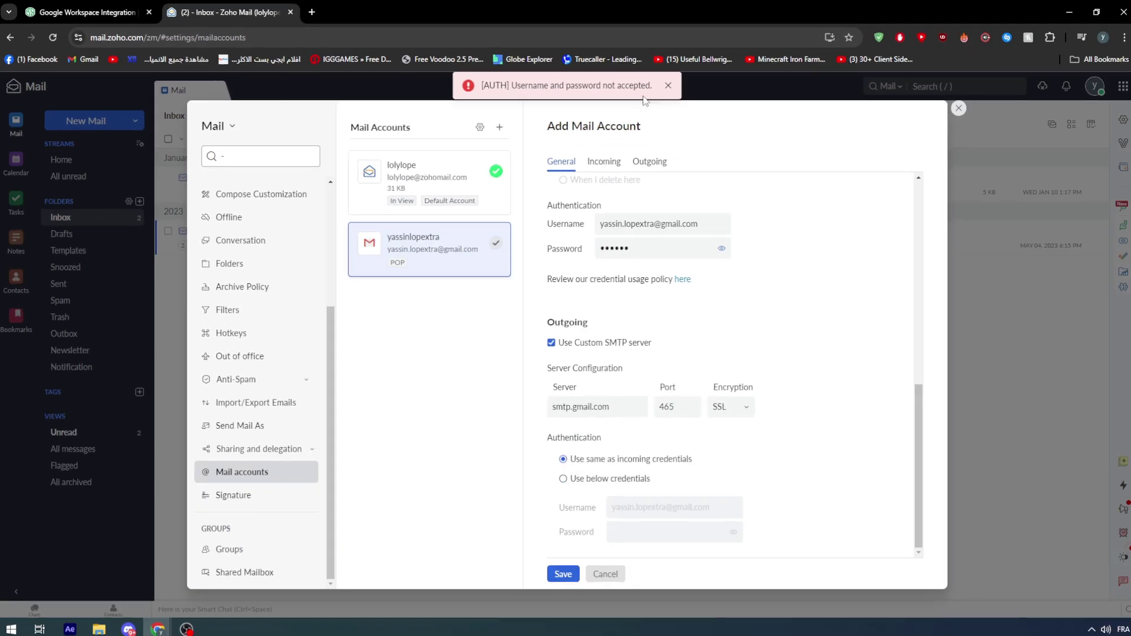
{"action": "left_click", "coordinate": [668, 85]}
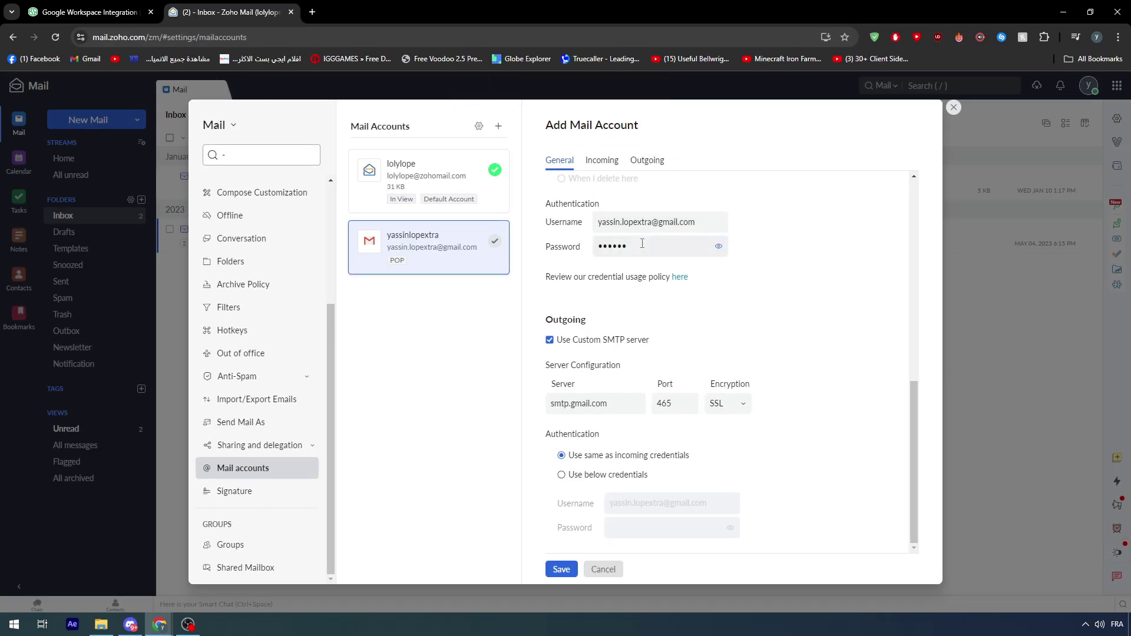
{"action": "scroll", "coordinate": [581, 299], "scroll_direction": "up", "scroll_amount": 2}
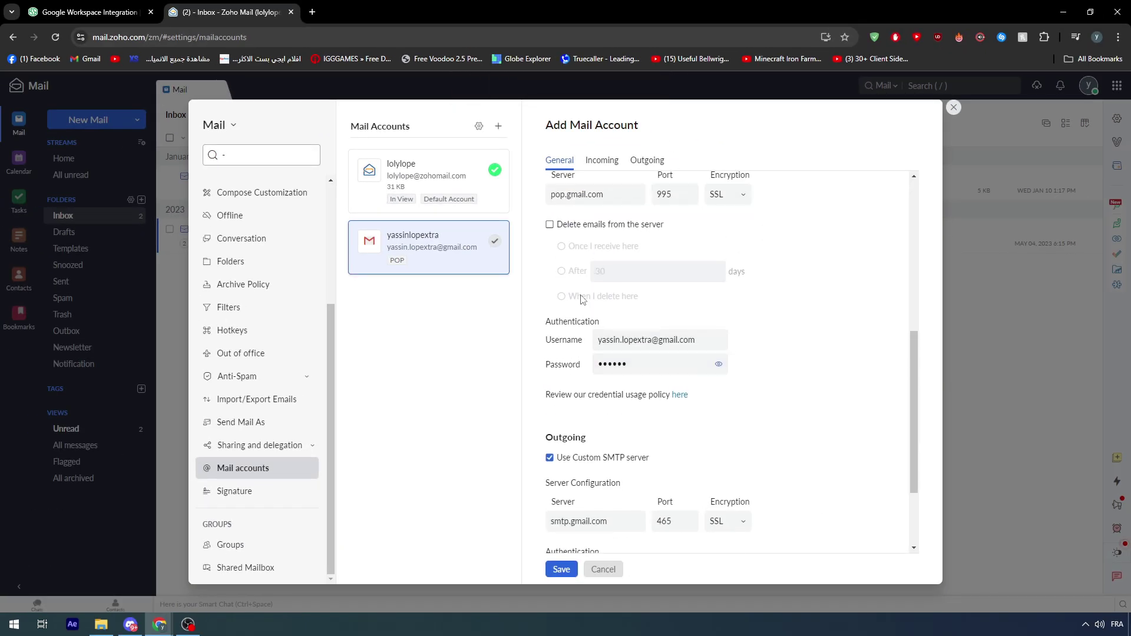
{"action": "left_click_drag", "start_coordinate": [561, 324], "coordinate": [599, 323]}
{"action": "double_click", "coordinate": [563, 323]}
{"action": "key", "text": "ctrl+a"}
Check the credential usage policy and the Welcome to Zoho Mail message.
{"action": "left_click", "coordinate": [613, 394]}
{"action": "left_click", "coordinate": [679, 395]}
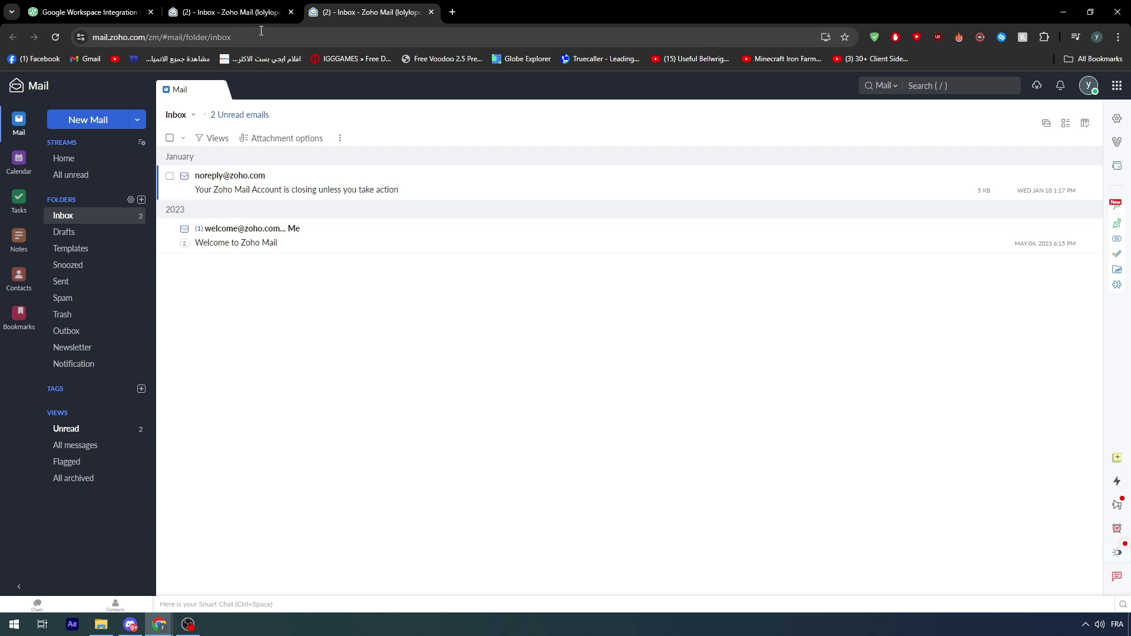
{"action": "left_click", "coordinate": [287, 243]}
{"action": "left_click", "coordinate": [249, 4]}
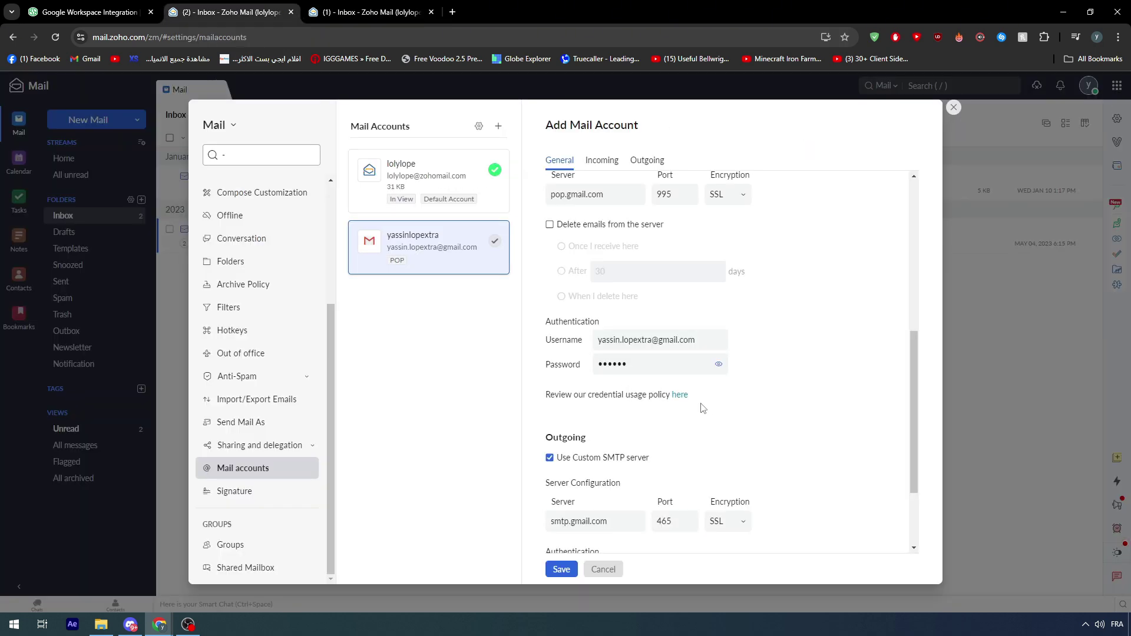
Select the entered password and review the top of the account form.
{"action": "left_click_drag", "start_coordinate": [652, 365], "coordinate": [532, 370]}
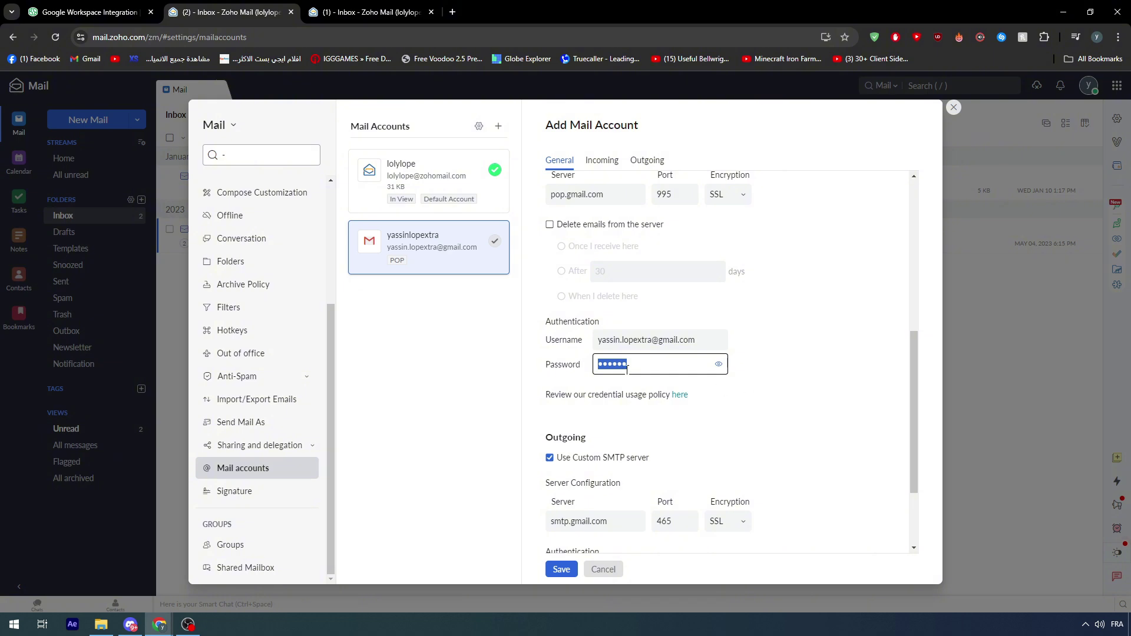
{"action": "scroll", "coordinate": [561, 289], "scroll_direction": "up", "scroll_amount": 4}
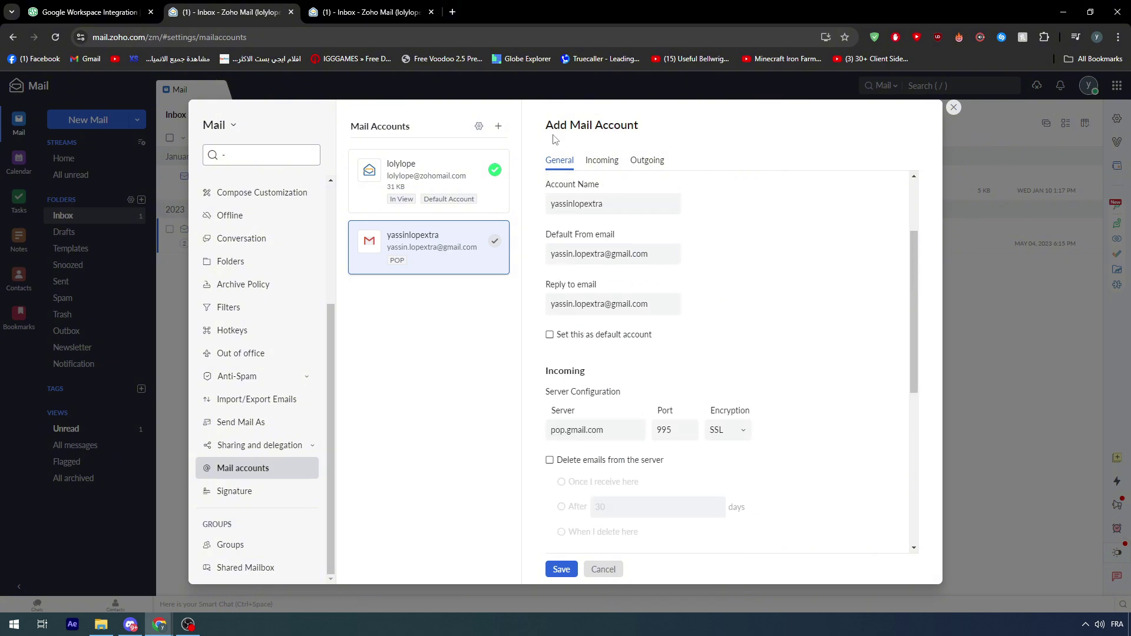
{"action": "left_click_drag", "start_coordinate": [554, 139], "coordinate": [651, 135]}
{"action": "left_click", "coordinate": [651, 134]}
{"action": "scroll", "coordinate": [647, 324], "scroll_direction": "down", "scroll_amount": 4}
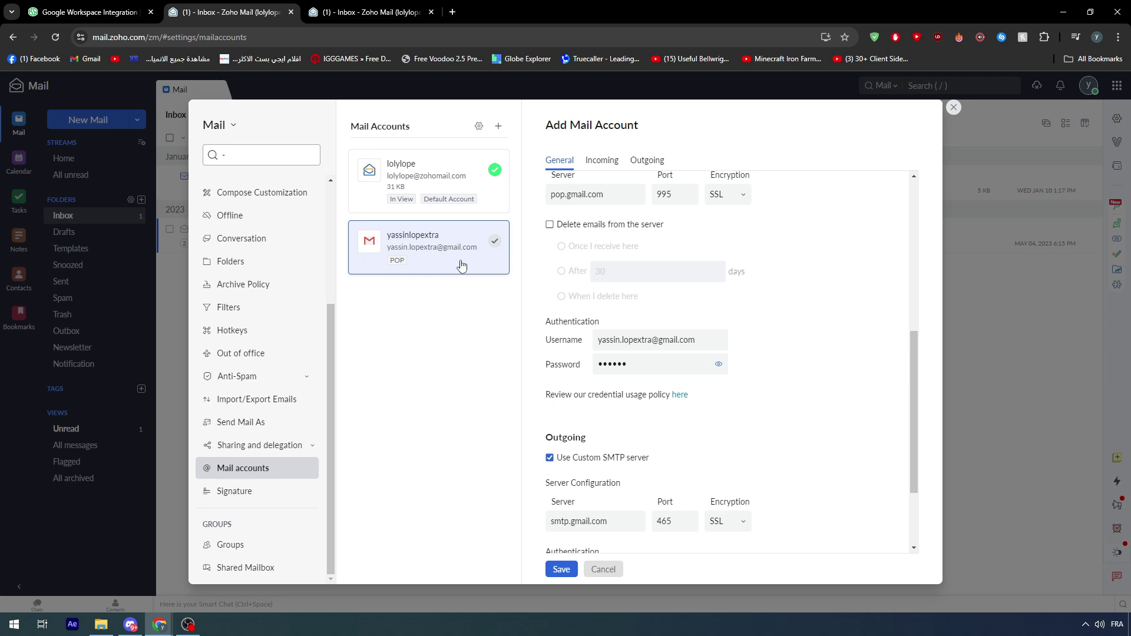
{"action": "scroll", "coordinate": [222, 372], "scroll_direction": "up", "scroll_amount": 3}
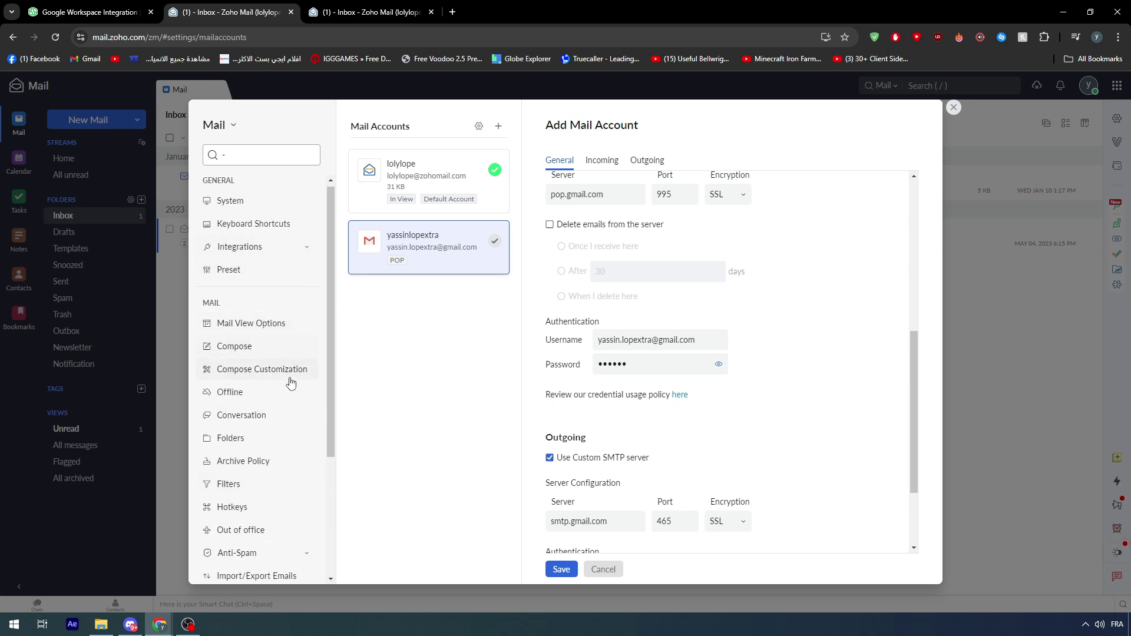
Open the Extensions settings and scroll through the available extensions.
{"action": "left_click", "coordinate": [239, 247]}
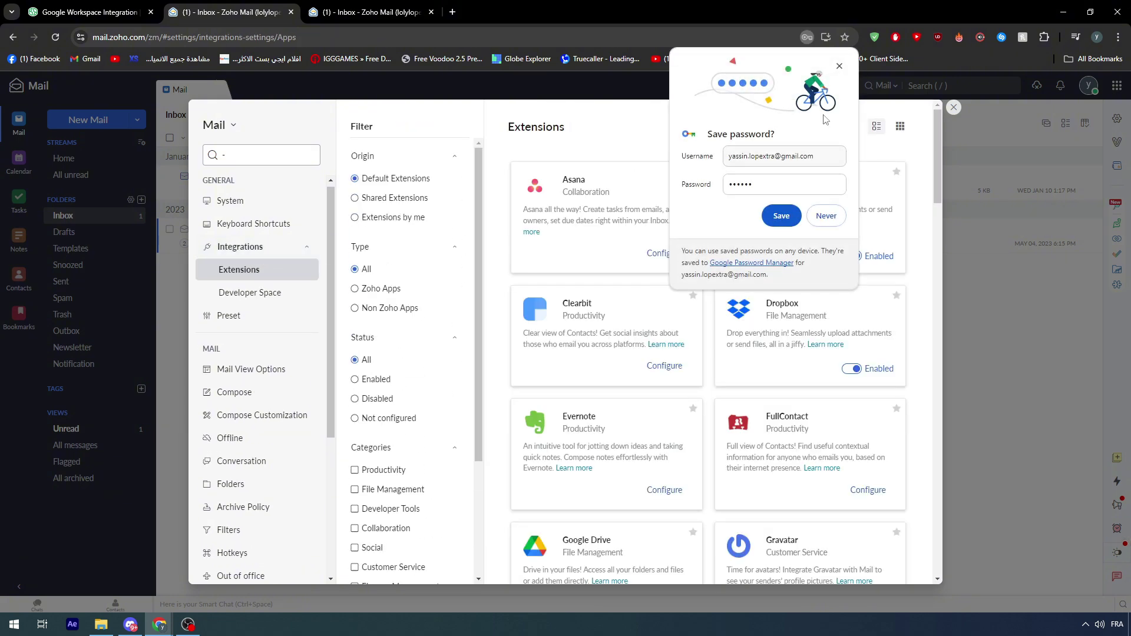
{"action": "left_click", "coordinate": [840, 66]}
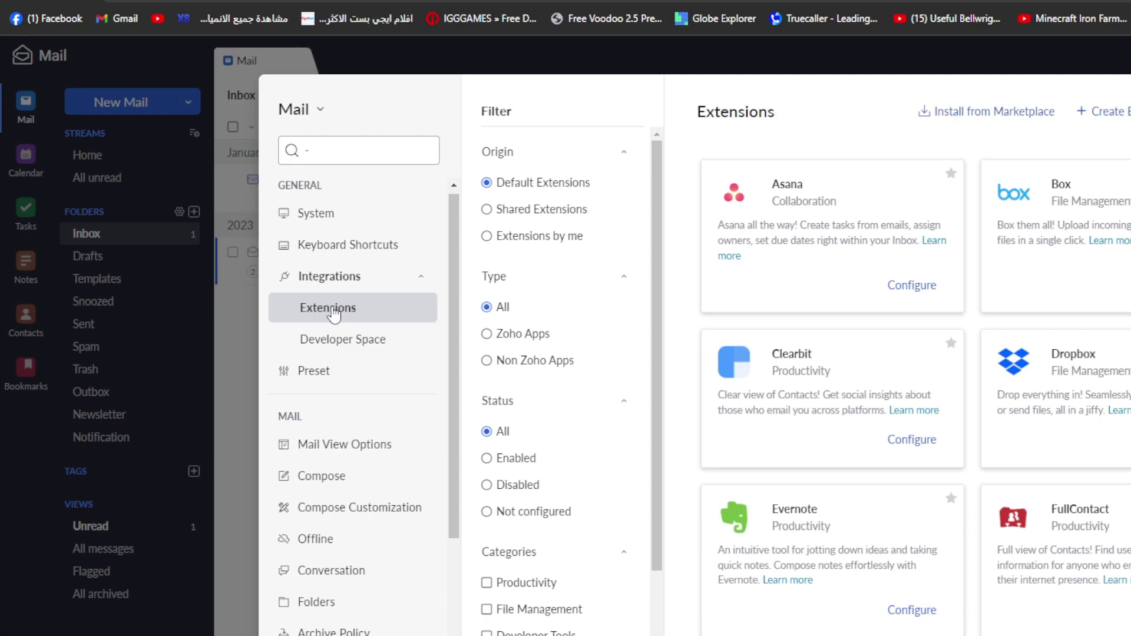
{"action": "scroll", "coordinate": [874, 366], "scroll_direction": "down", "scroll_amount": 12}
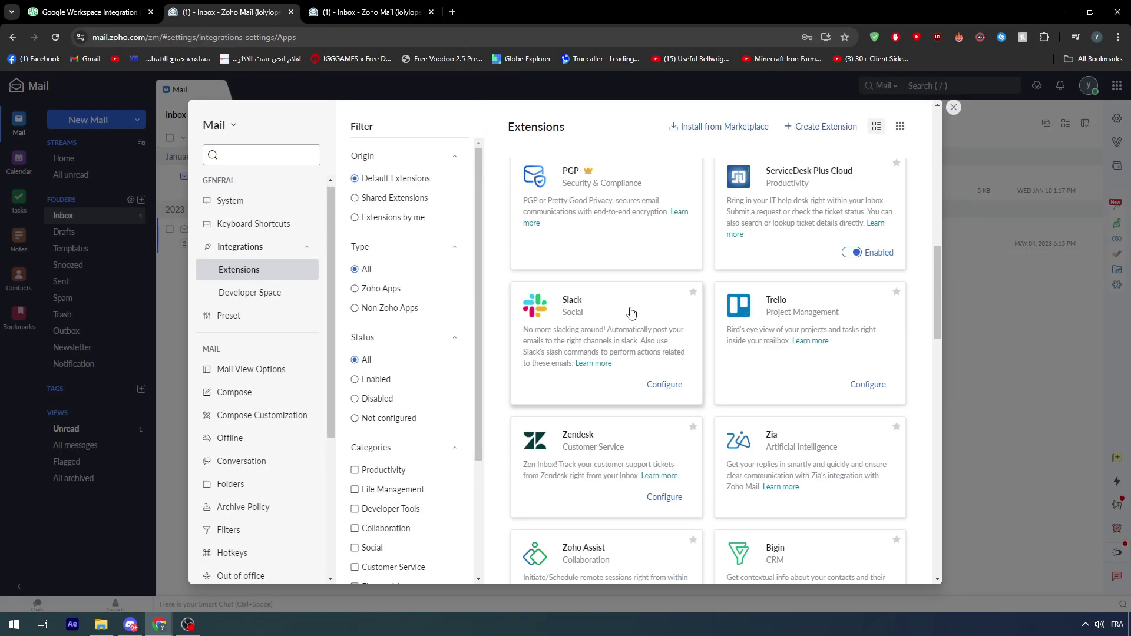
{"action": "scroll", "coordinate": [630, 313], "scroll_direction": "down", "scroll_amount": 2}
{"action": "scroll", "coordinate": [630, 312], "scroll_direction": "up", "scroll_amount": 7}
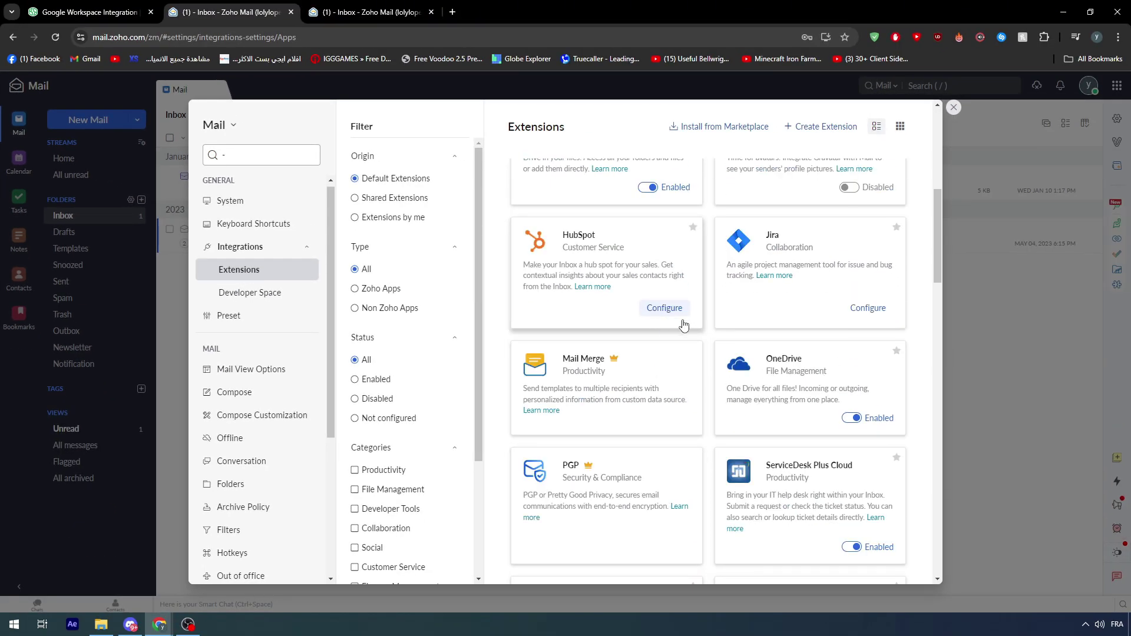
{"action": "scroll", "coordinate": [663, 398], "scroll_direction": "down", "scroll_amount": 15}
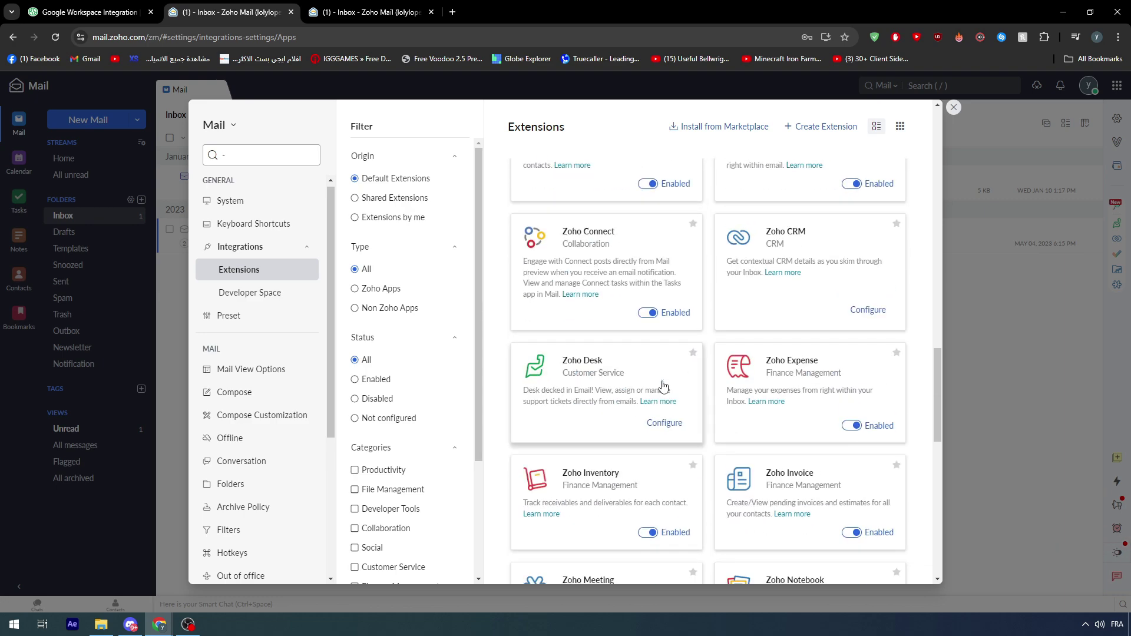
{"action": "scroll", "coordinate": [664, 382], "scroll_direction": "down", "scroll_amount": 1}
{"action": "scroll", "coordinate": [663, 377], "scroll_direction": "up", "scroll_amount": 10}
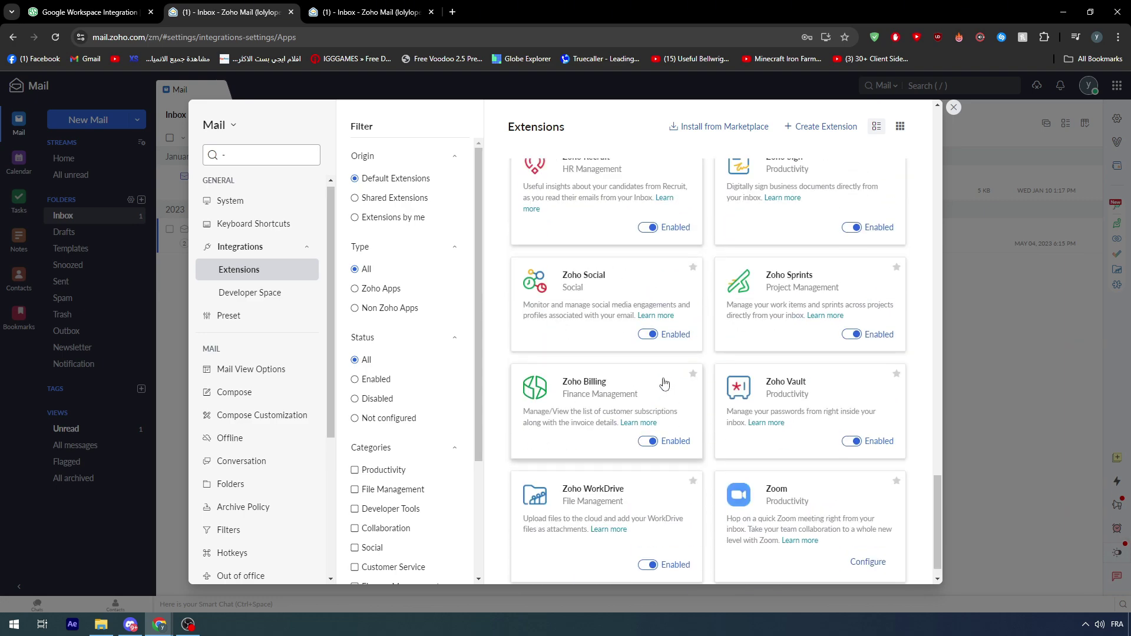
{"action": "scroll", "coordinate": [700, 383], "scroll_direction": "up", "scroll_amount": 15}
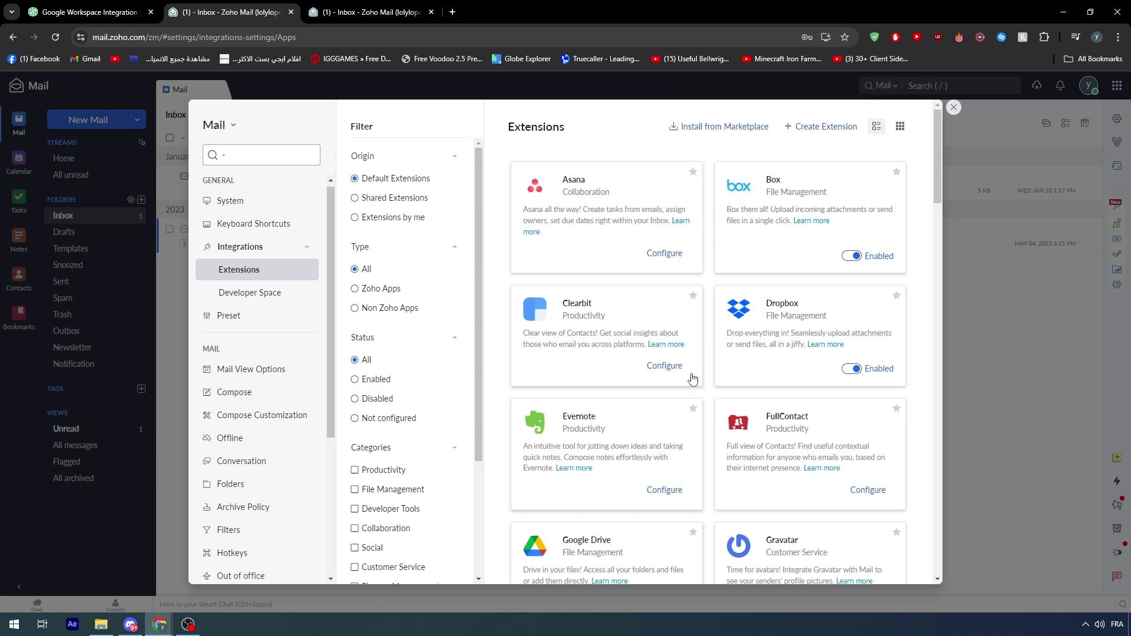
{"action": "scroll", "coordinate": [378, 226], "scroll_direction": "down", "scroll_amount": 3}
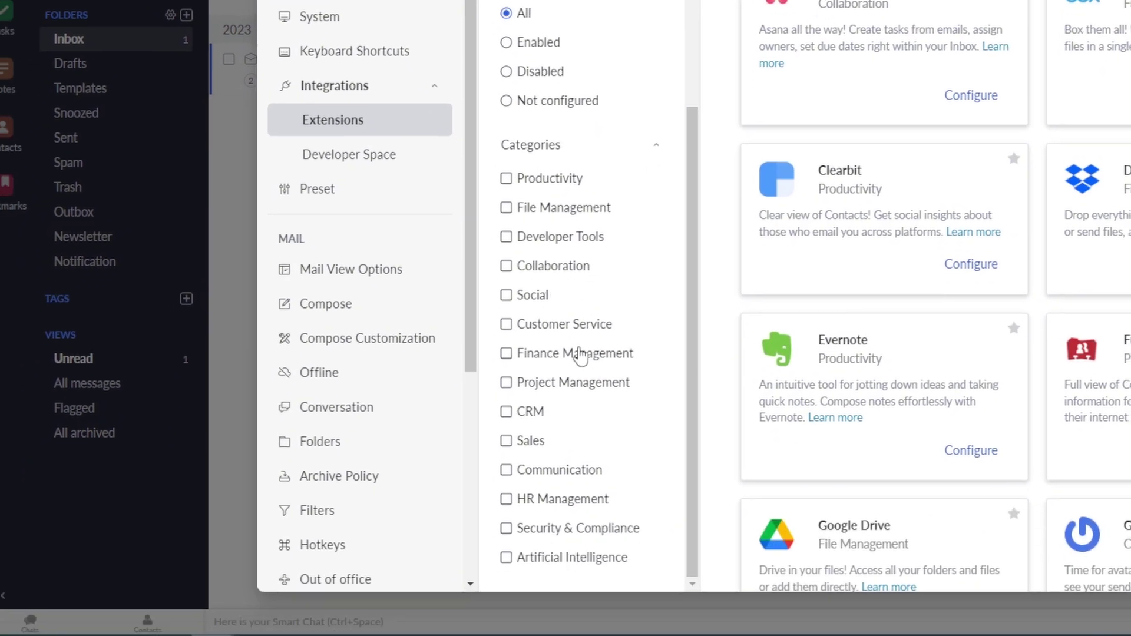
Try the Social, Communication, AI, Security and HR filters, ending with only Sales ticked.
{"action": "left_click", "coordinate": [529, 307]}
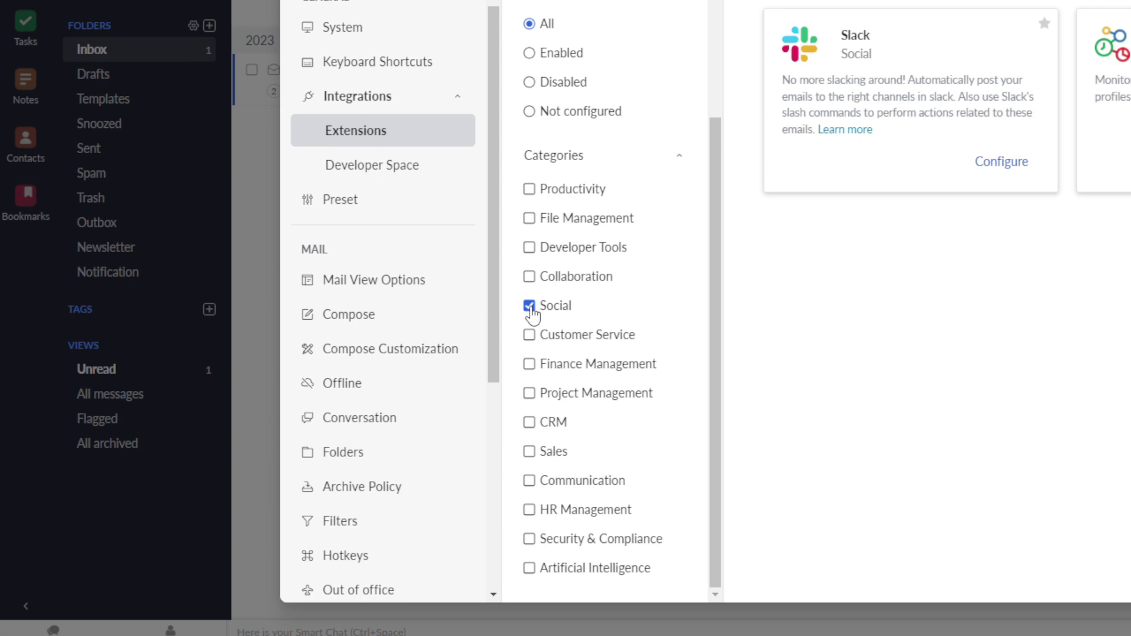
{"action": "left_click", "coordinate": [529, 306]}
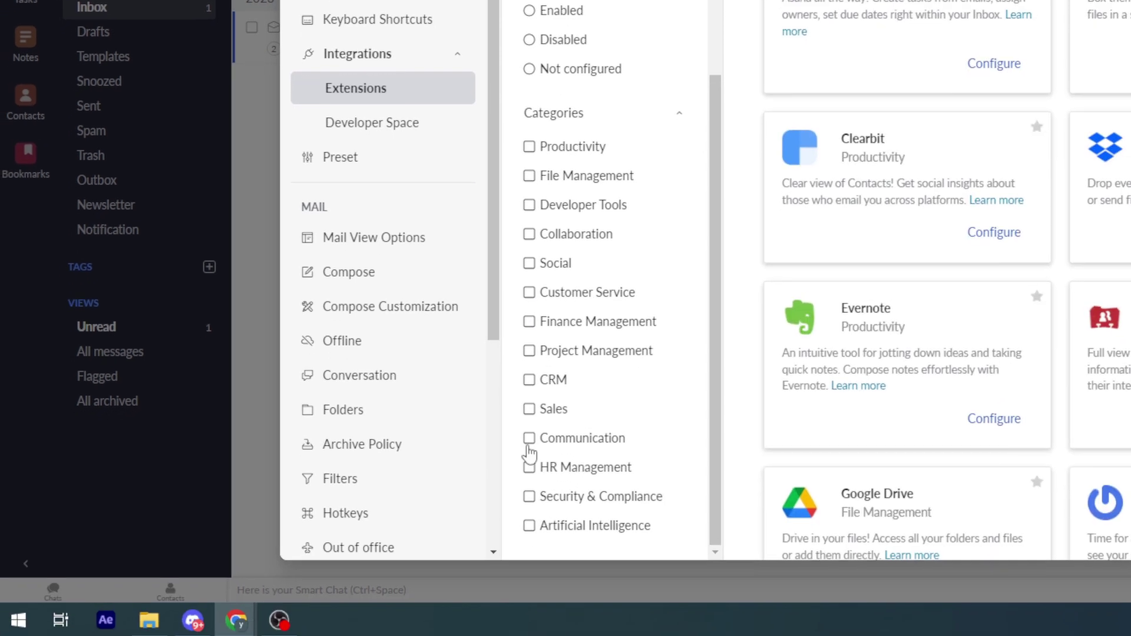
{"action": "left_click", "coordinate": [529, 442]}
{"action": "left_click", "coordinate": [532, 441]}
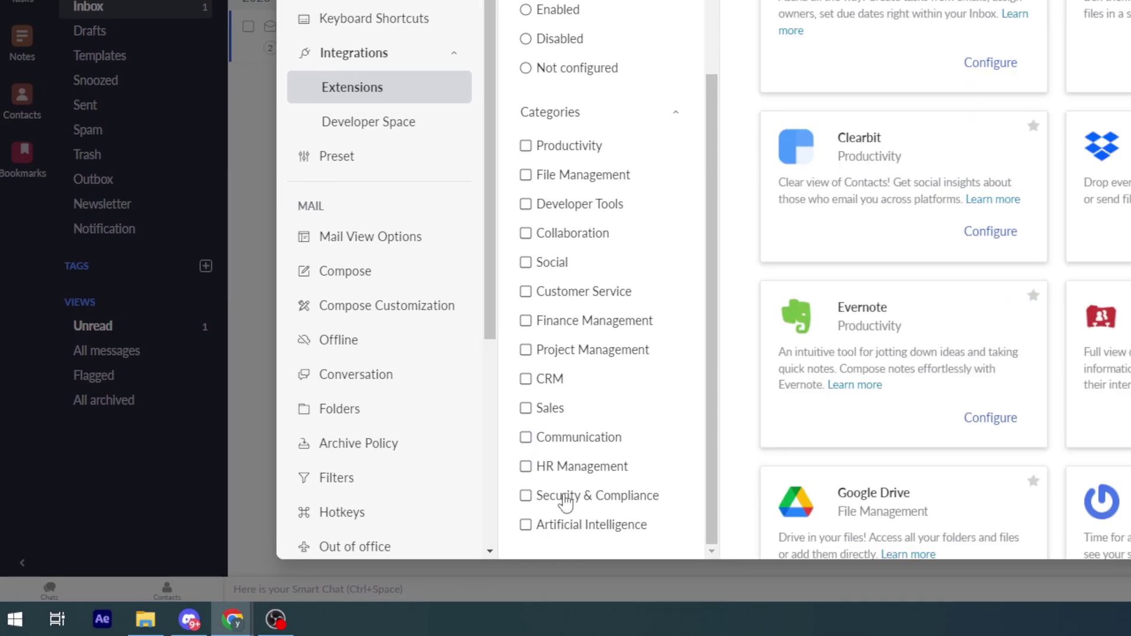
{"action": "left_click", "coordinate": [531, 524]}
{"action": "left_click", "coordinate": [531, 525]}
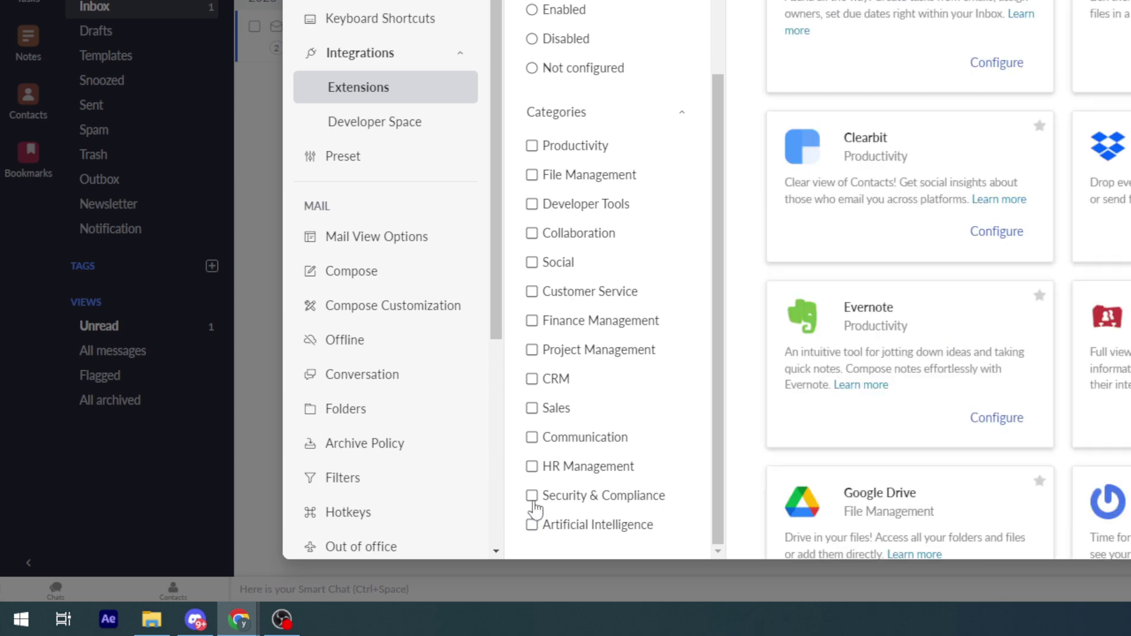
{"action": "left_click", "coordinate": [530, 495]}
{"action": "left_click", "coordinate": [530, 495]}
{"action": "left_click", "coordinate": [532, 466]}
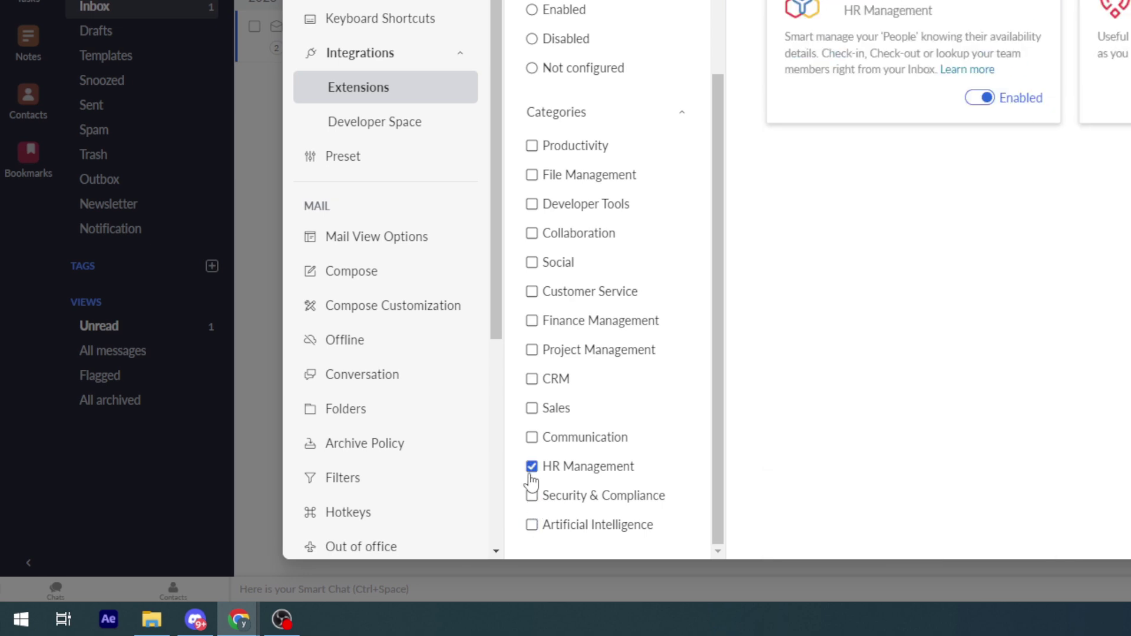
{"action": "left_click", "coordinate": [532, 467]}
{"action": "left_click", "coordinate": [531, 439]}
{"action": "left_click", "coordinate": [533, 440]}
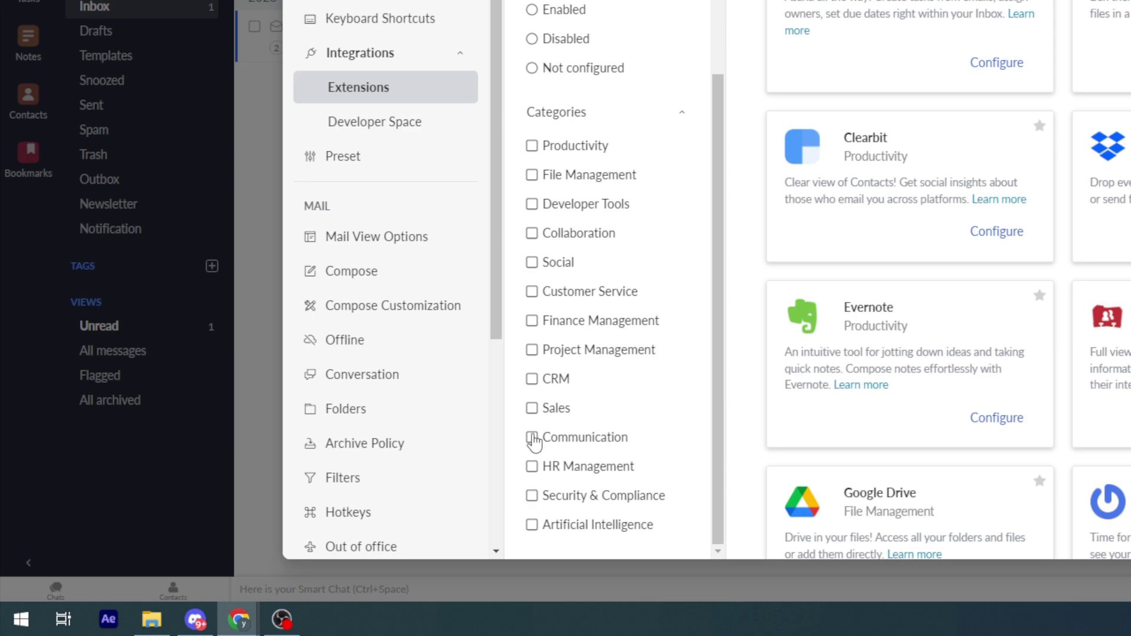
{"action": "left_click", "coordinate": [533, 410]}
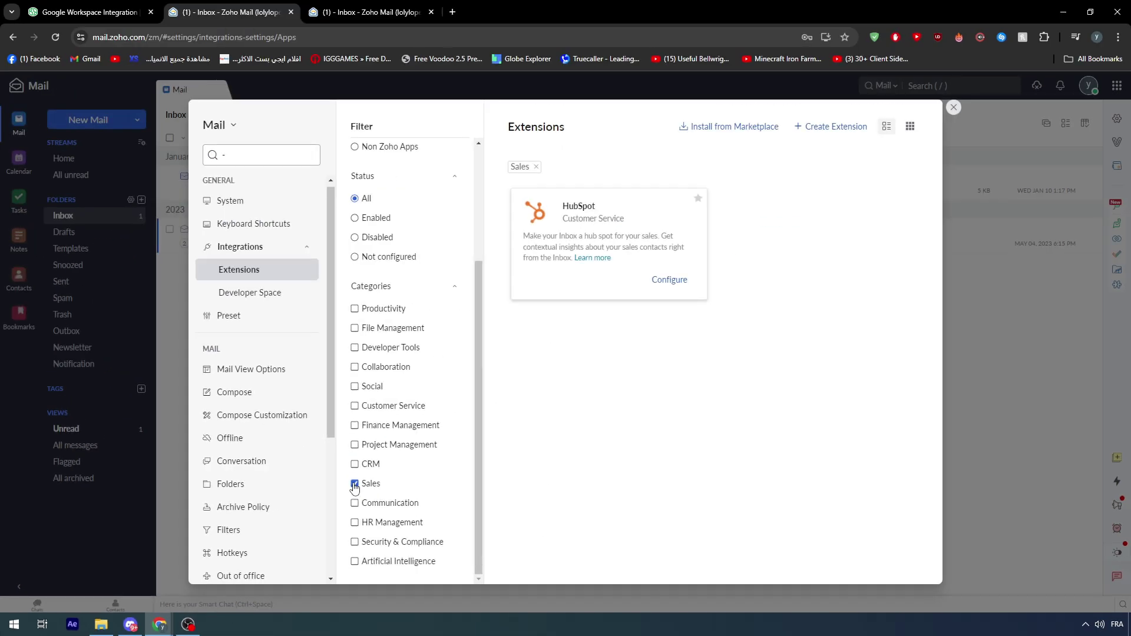
Close Zoho Mail settings and load zapier.com in a new browser tab.
{"action": "left_click", "coordinate": [954, 107]}
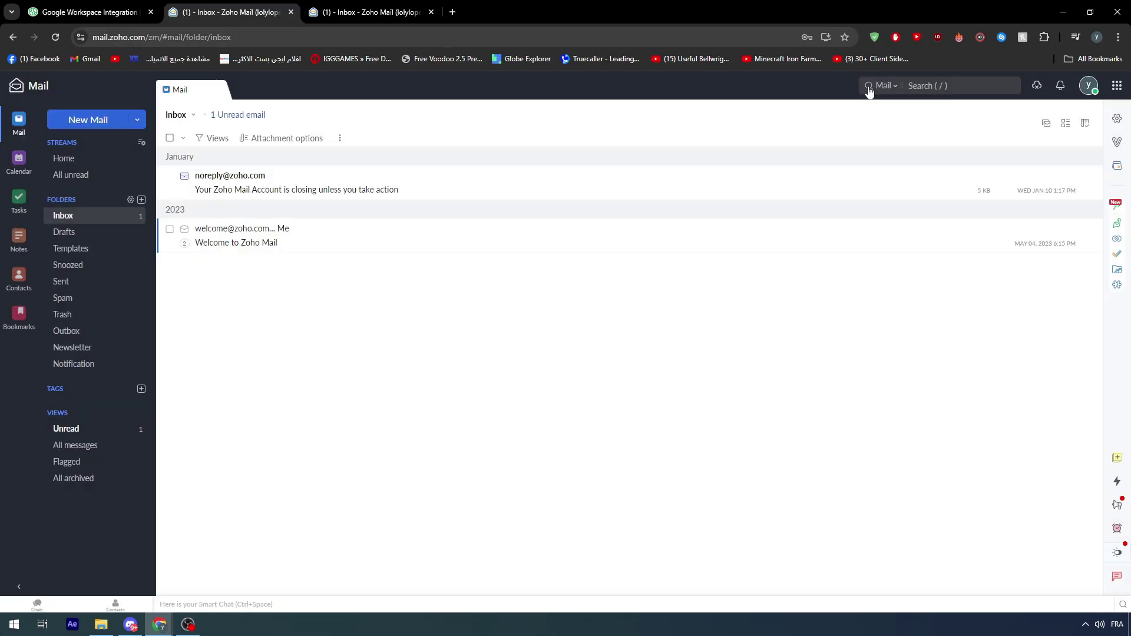
{"action": "left_click", "coordinate": [453, 12]}
{"action": "type", "text": "zapier.com"}
{"action": "key", "text": "Return"}
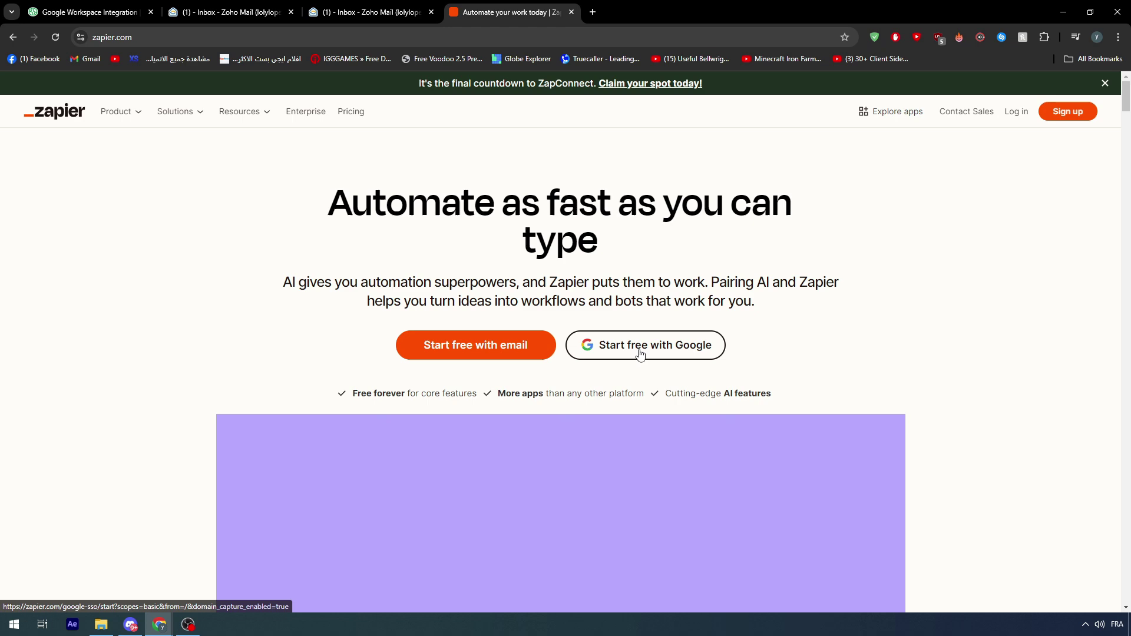
Sign up to Zapier with a Google account and start a new Zap.
{"action": "left_click", "coordinate": [357, 7]}
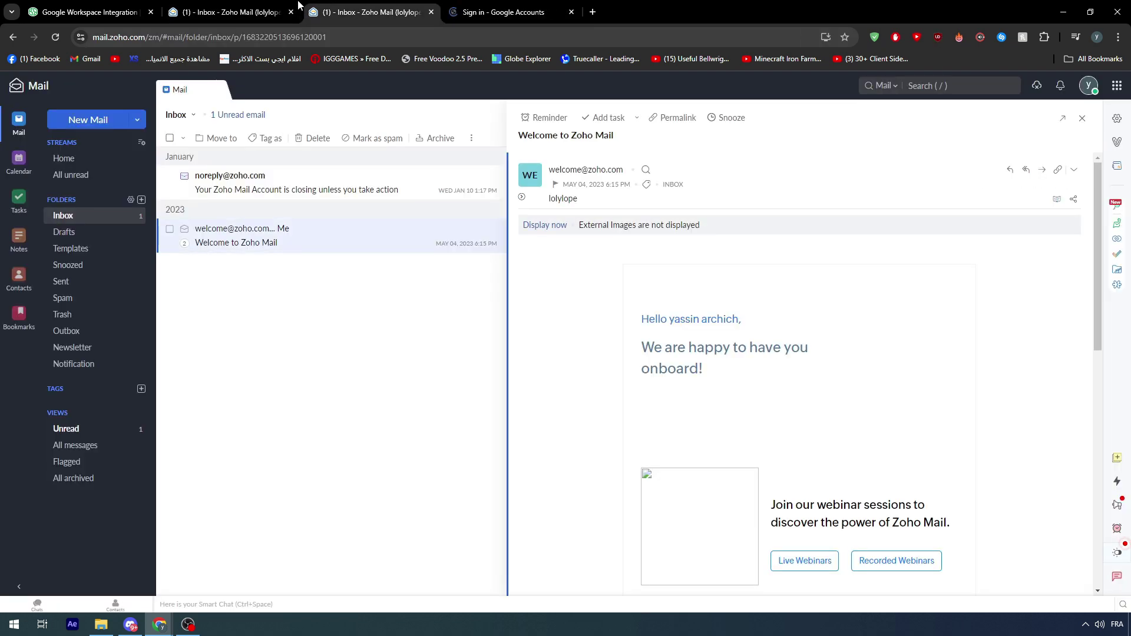
{"action": "left_click", "coordinate": [504, 8]}
{"action": "left_click", "coordinate": [636, 289]}
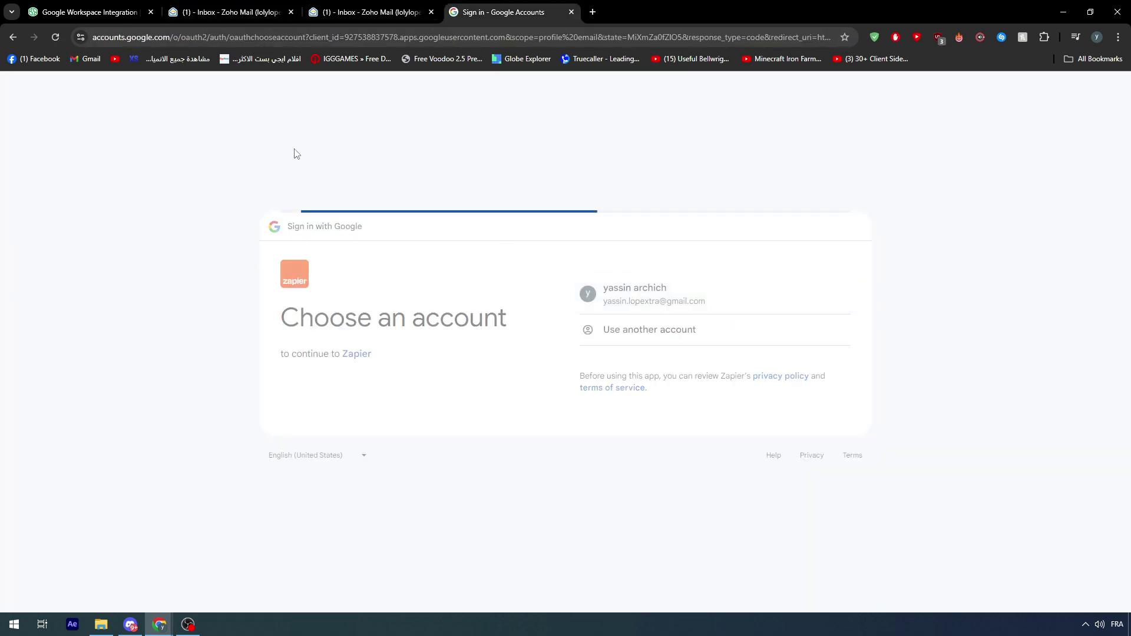
{"action": "left_click", "coordinate": [682, 405]}
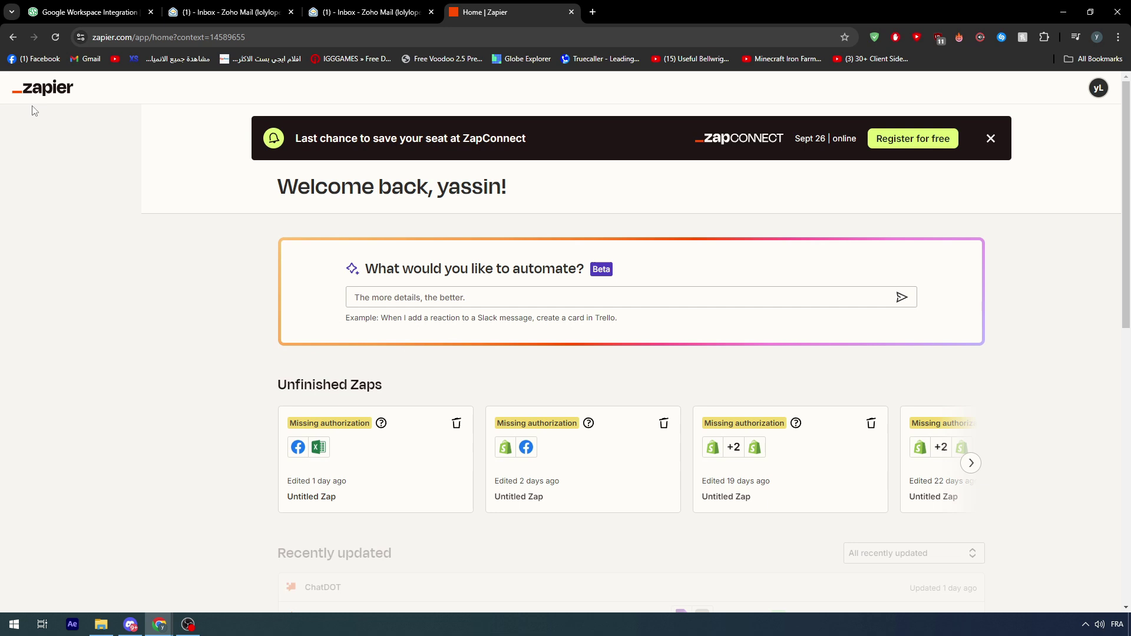
{"action": "left_click", "coordinate": [47, 122]}
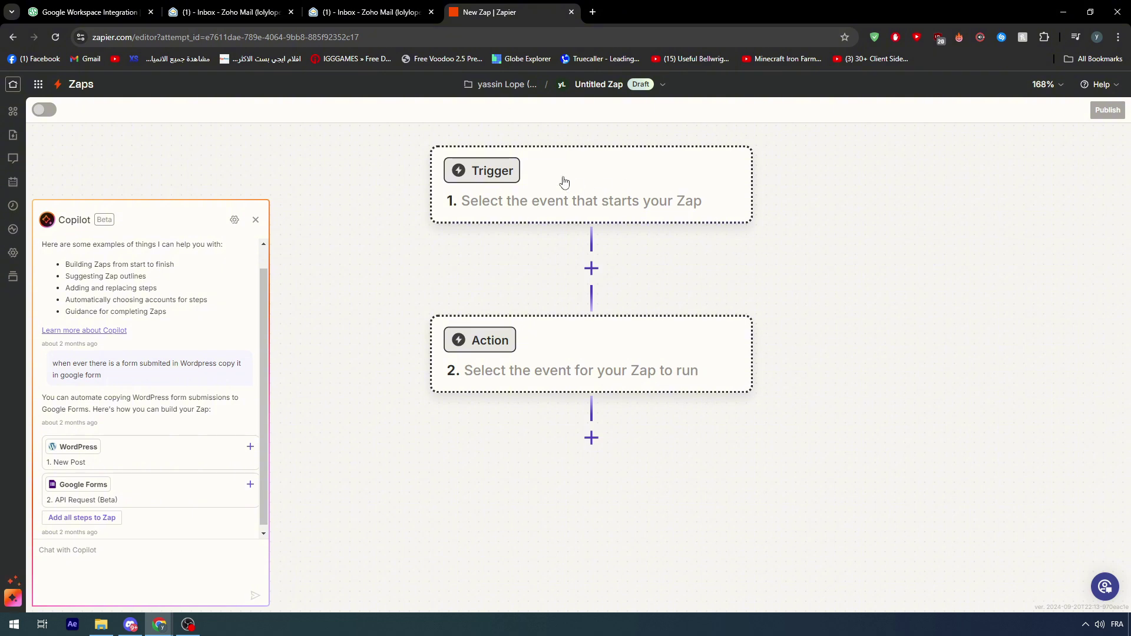
Search for 'gmail' and make Gmail the Zap's trigger app.
{"action": "left_click", "coordinate": [505, 206]}
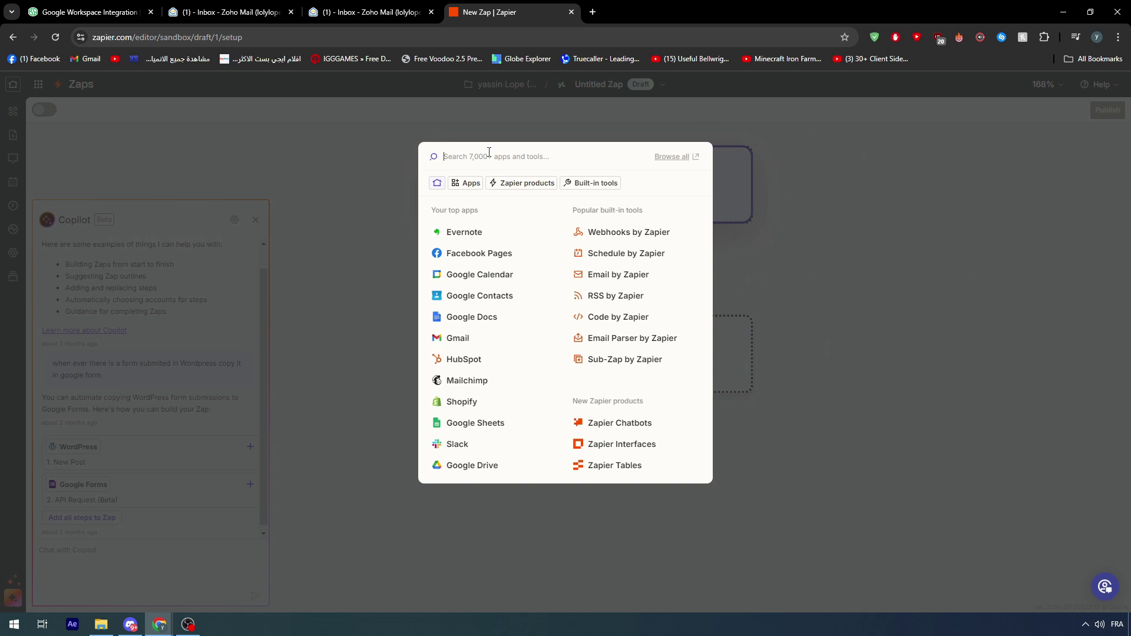
{"action": "type", "text": "gmail"}
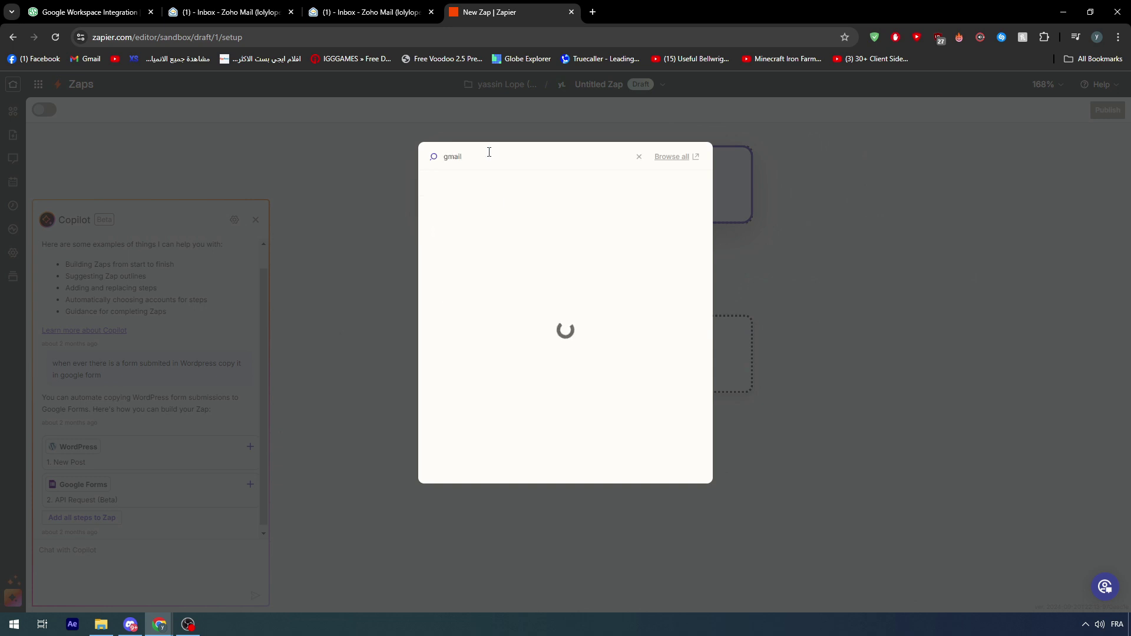
{"action": "left_click", "coordinate": [494, 207]}
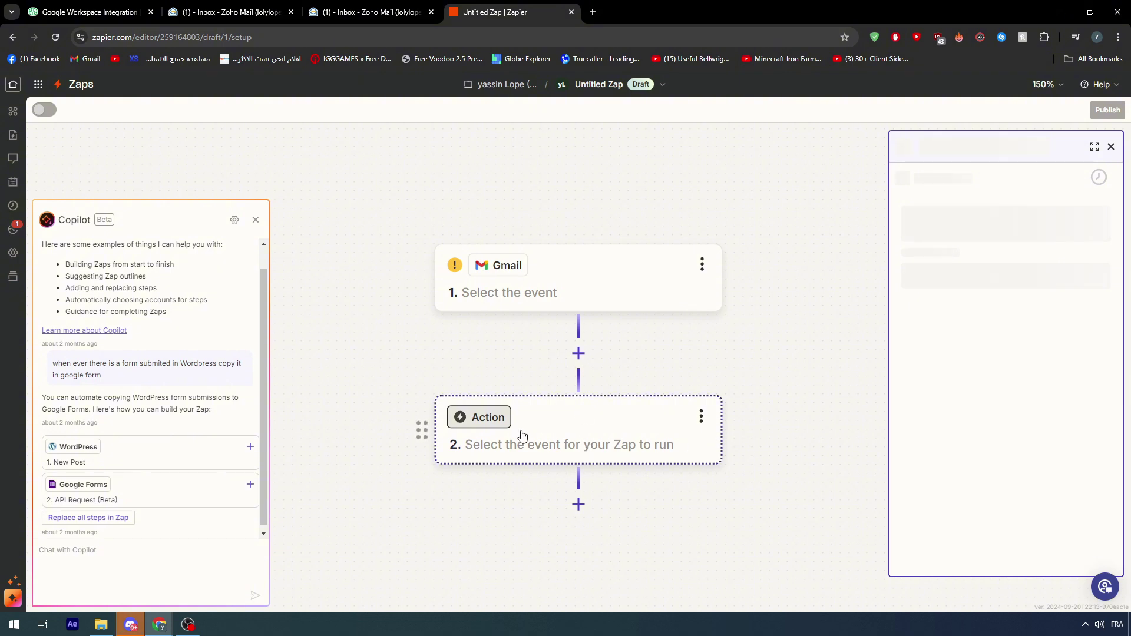
Open and dismiss the Action app picker, then return to the Zoho Mail tab.
{"action": "left_click", "coordinate": [468, 422]}
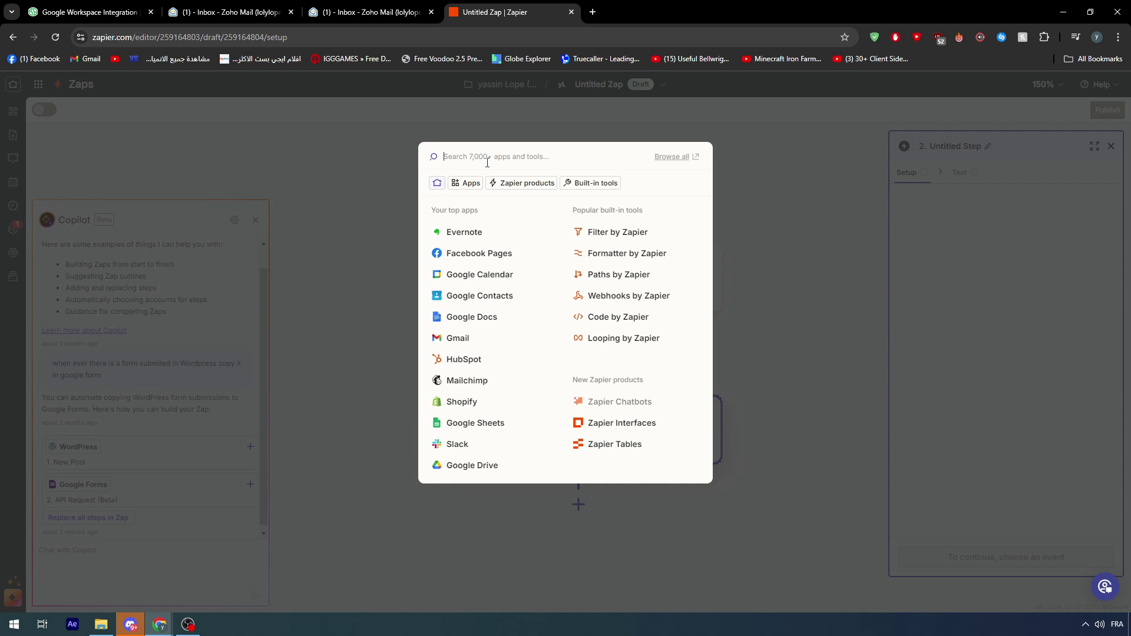
{"action": "left_click", "coordinate": [490, 116]}
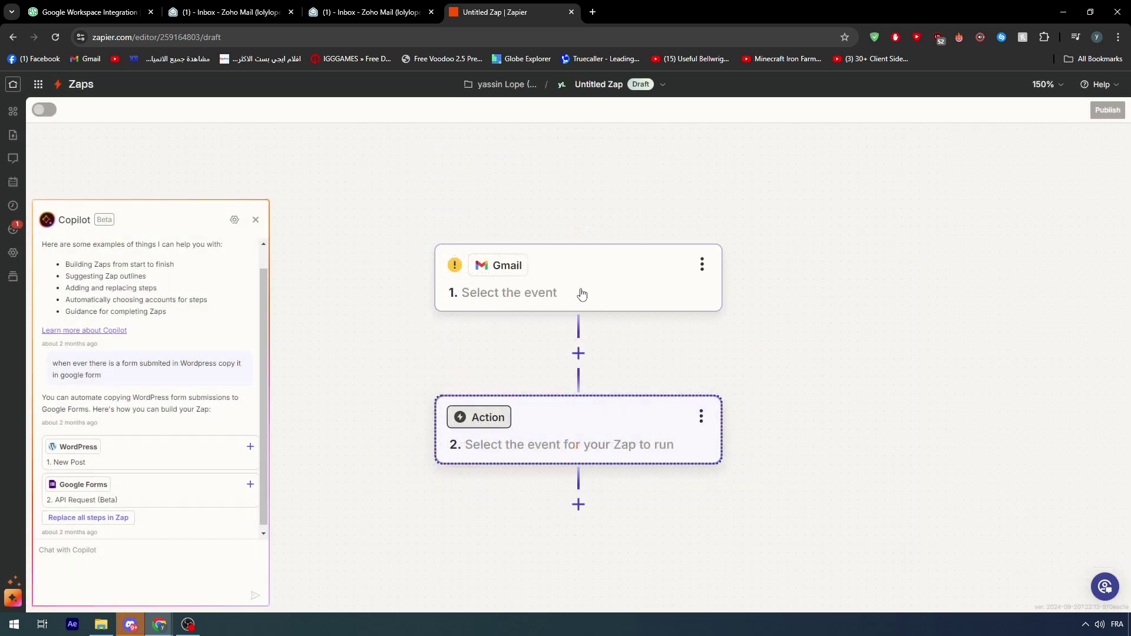
{"action": "left_click", "coordinate": [348, 14]}
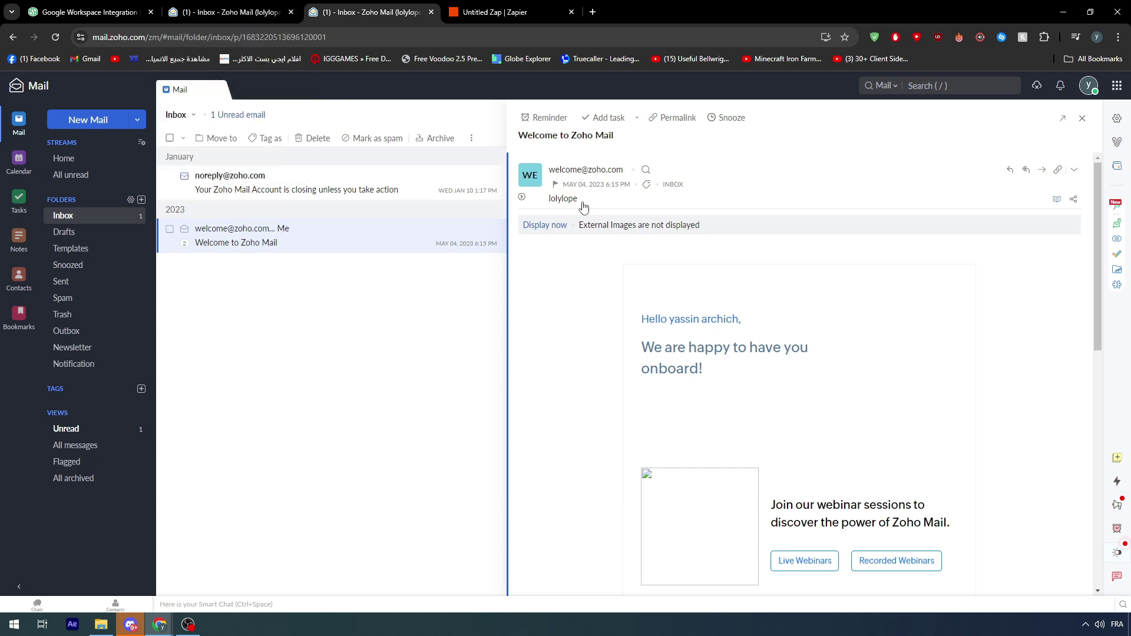
Read the 'Your Zoho Mail Account is closing' email, then reopen 'Welcome to Zoho Mail'.
{"action": "left_click", "coordinate": [335, 198]}
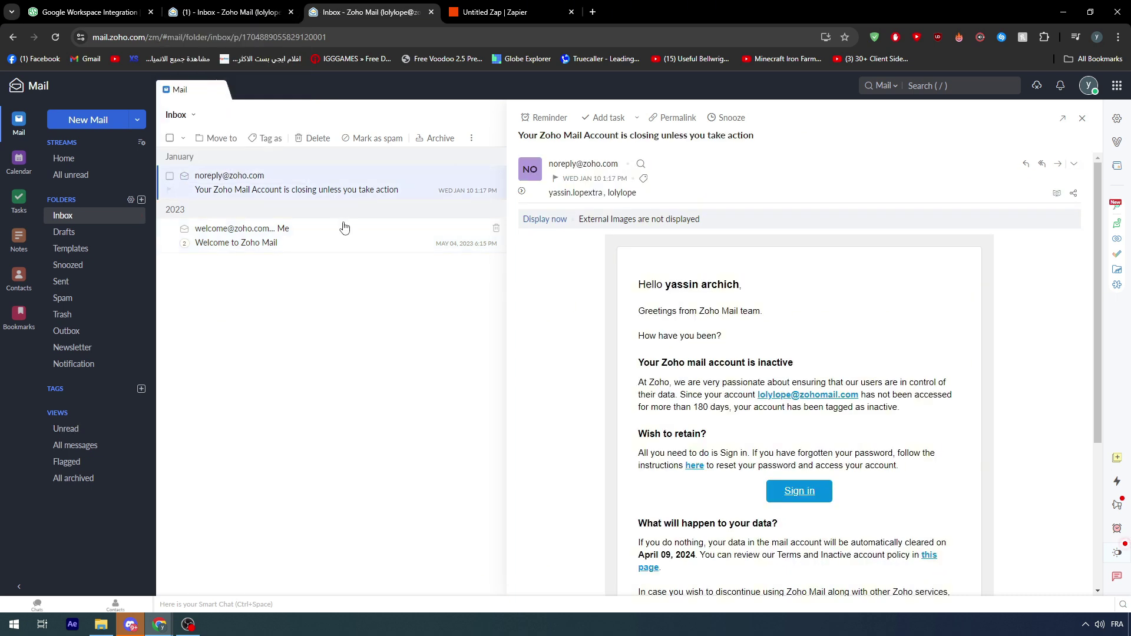
{"action": "left_click", "coordinate": [329, 254]}
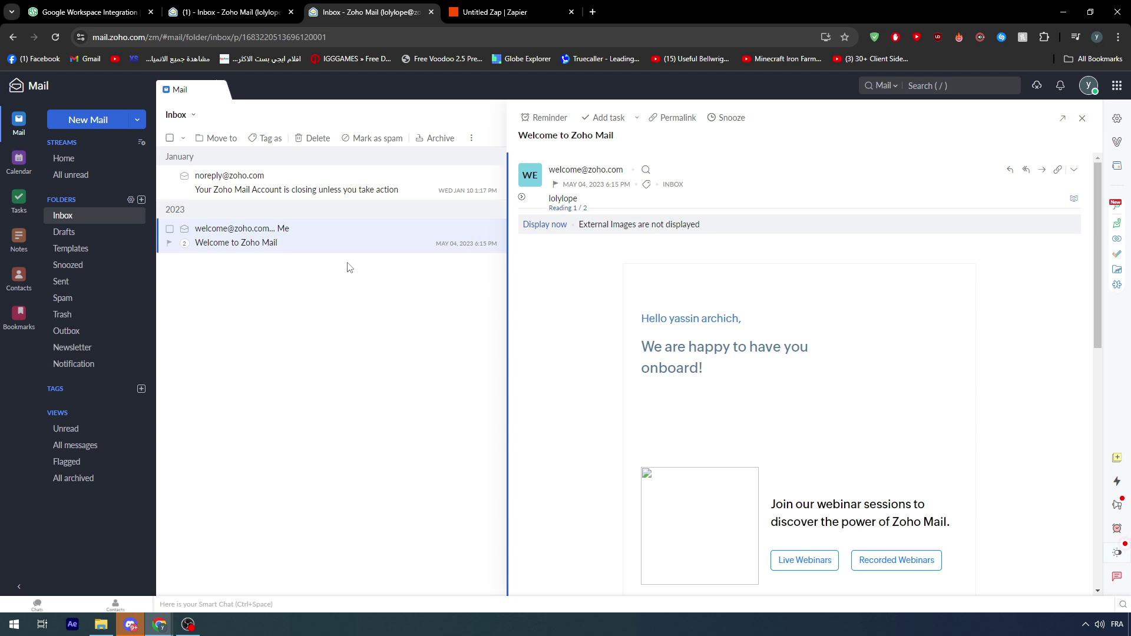